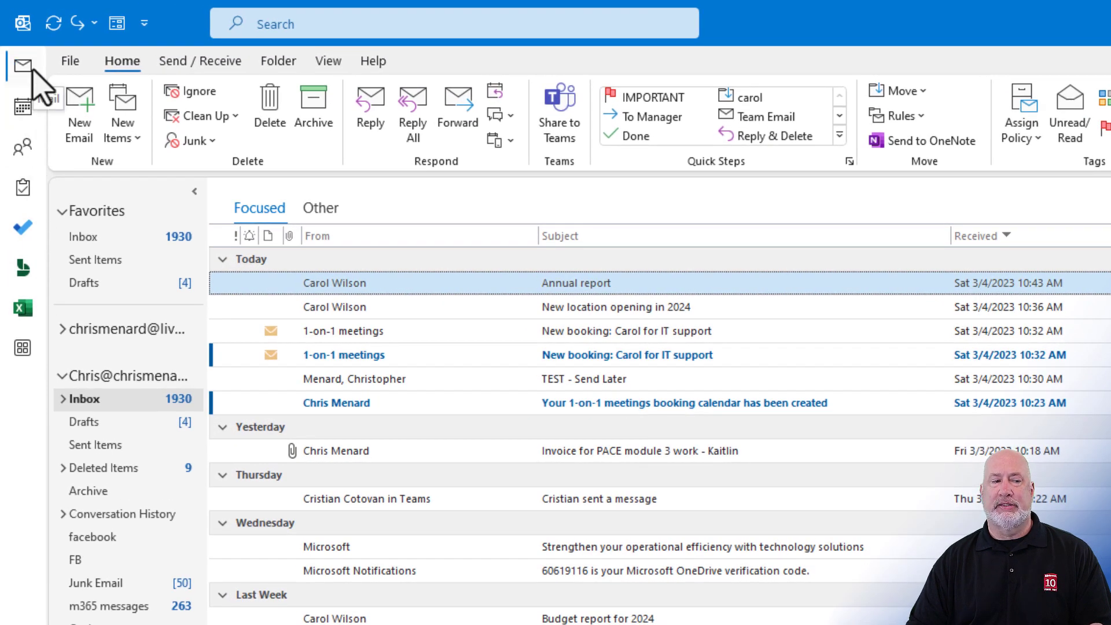
- Bring up the Outlook desktop Inbox and look over the Mail navigation bar
mouse_move(22, 152)
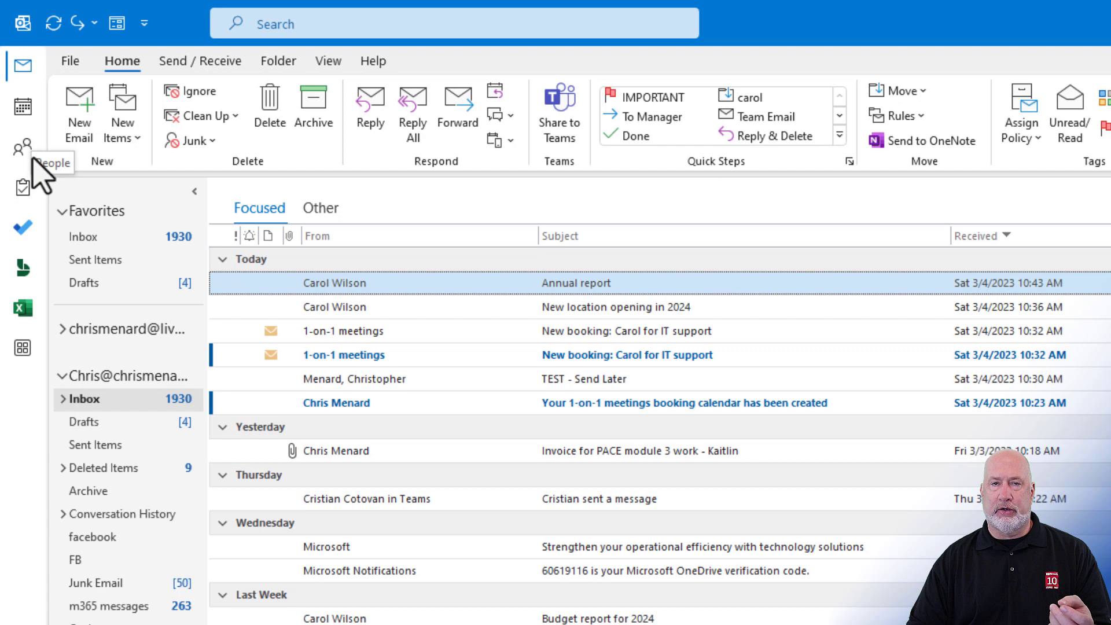
- Address a new email to the suggested contact with subject TEST, ready for the body
left_click(86, 136)
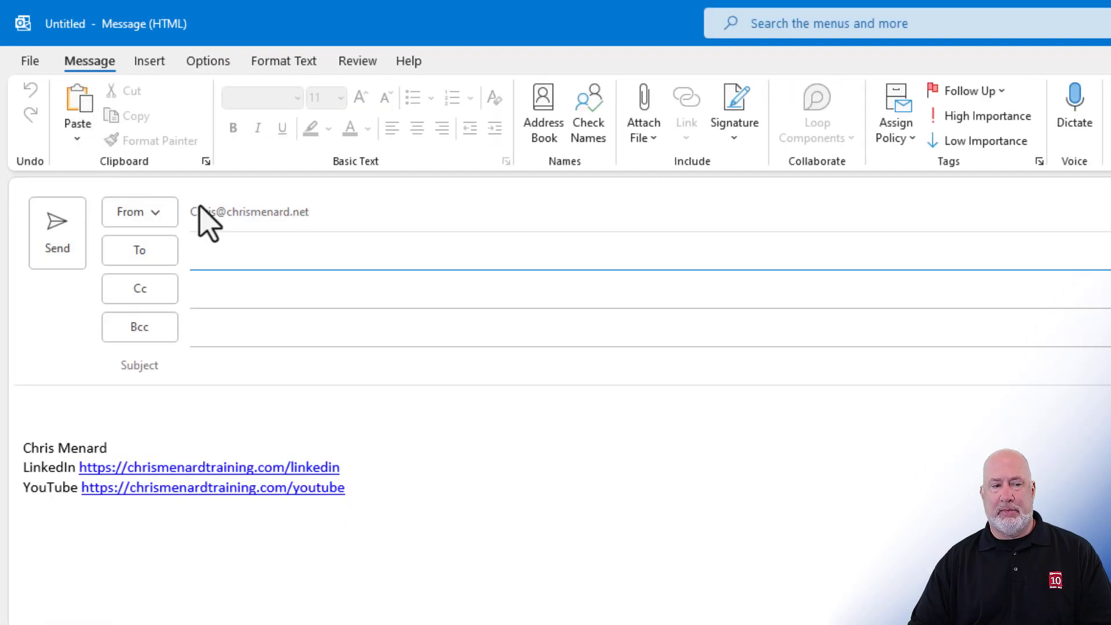
type("cris")
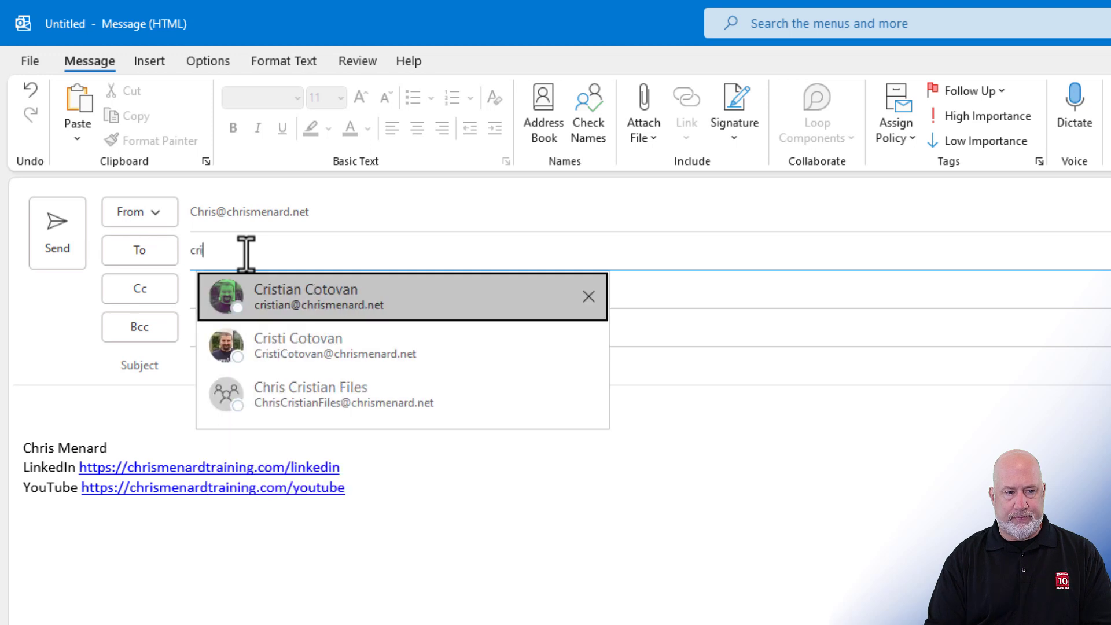
left_click(354, 304)
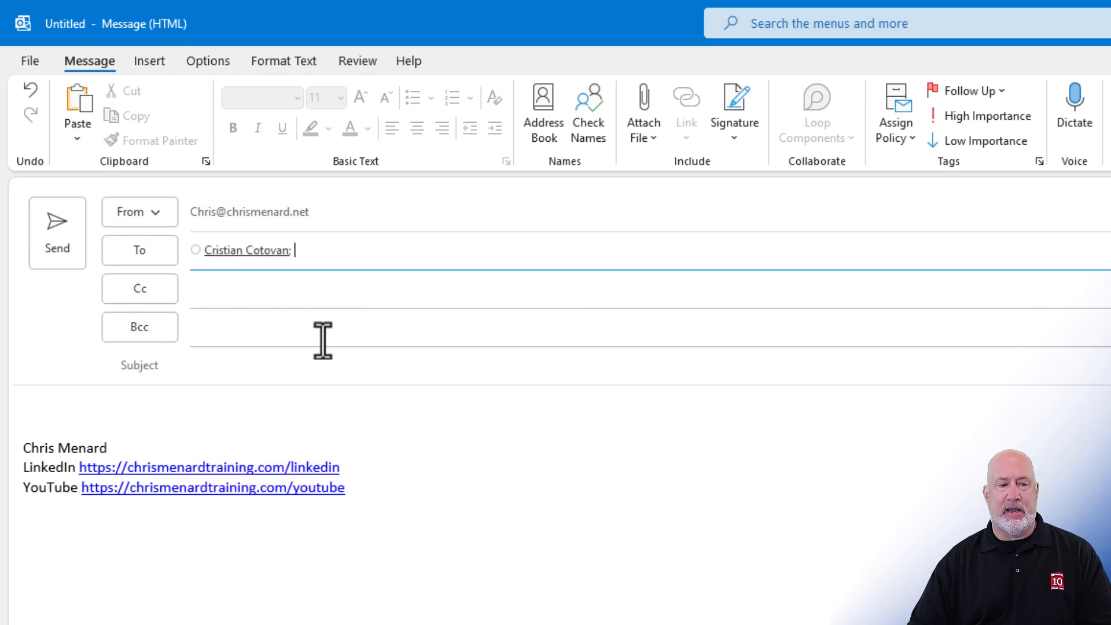
left_click(301, 365)
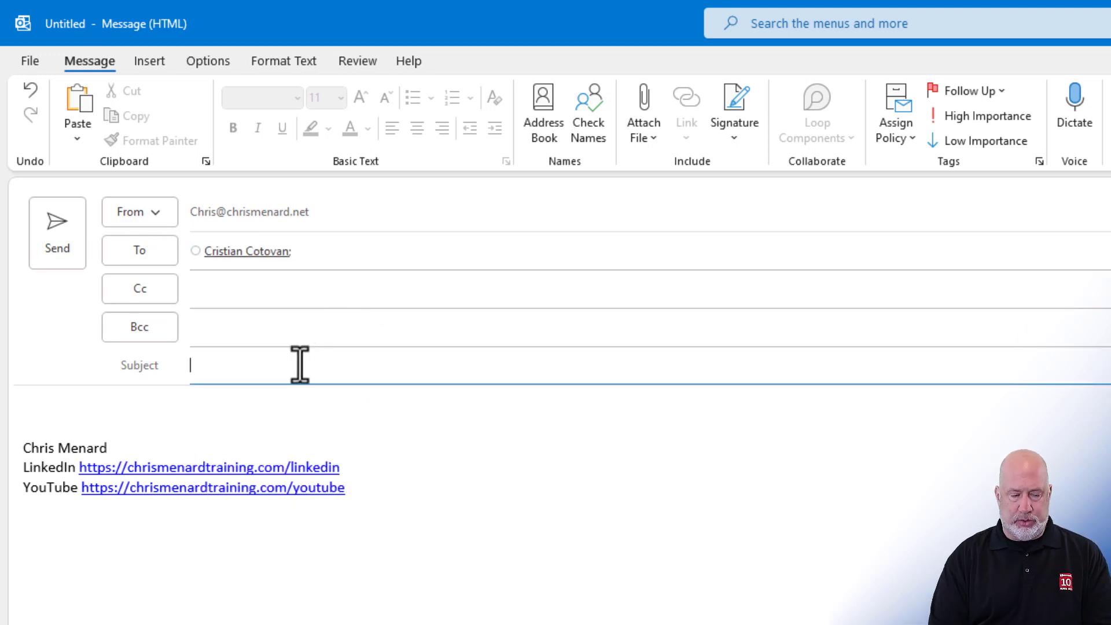
type("TEST")
key("Tab")
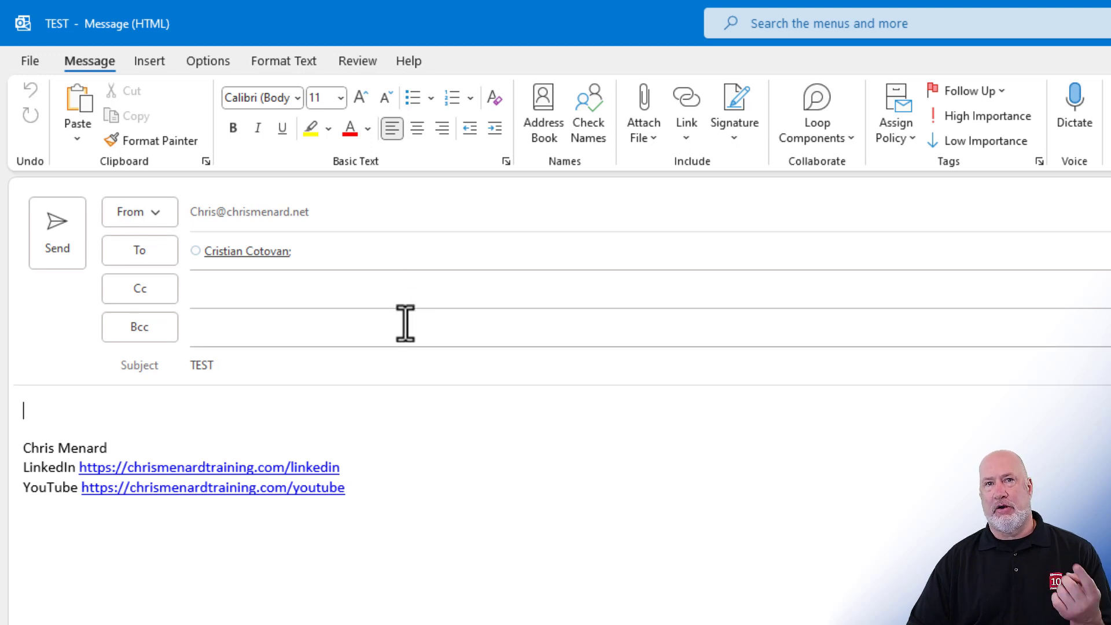
- Delay delivery of the TEST message until 3/6/2023 at 4:00 AM
left_click(231, 65)
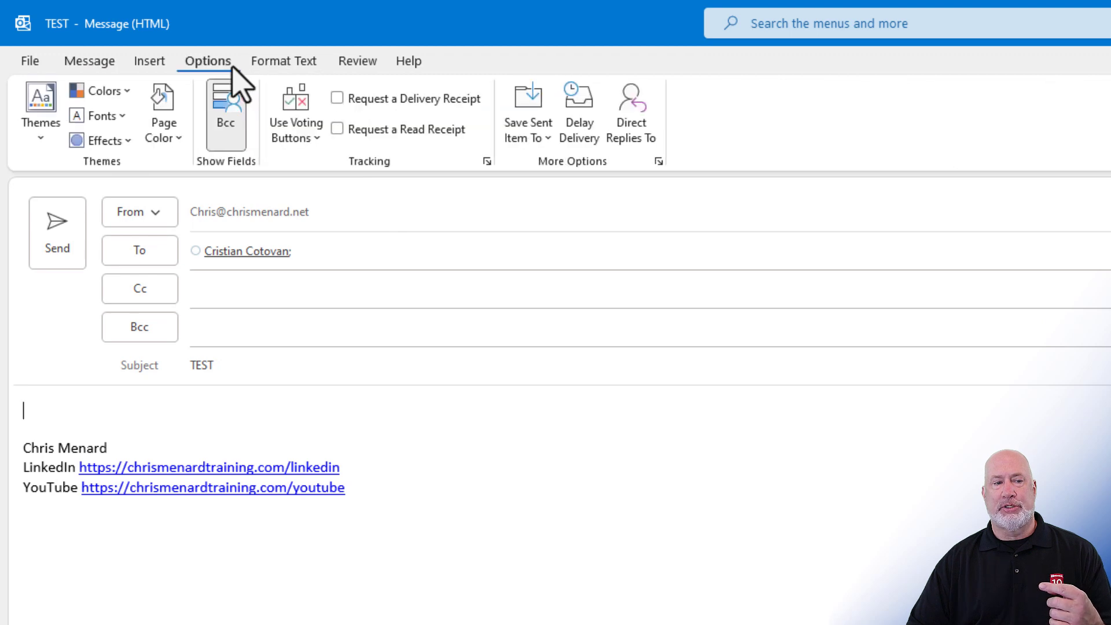
left_click(591, 136)
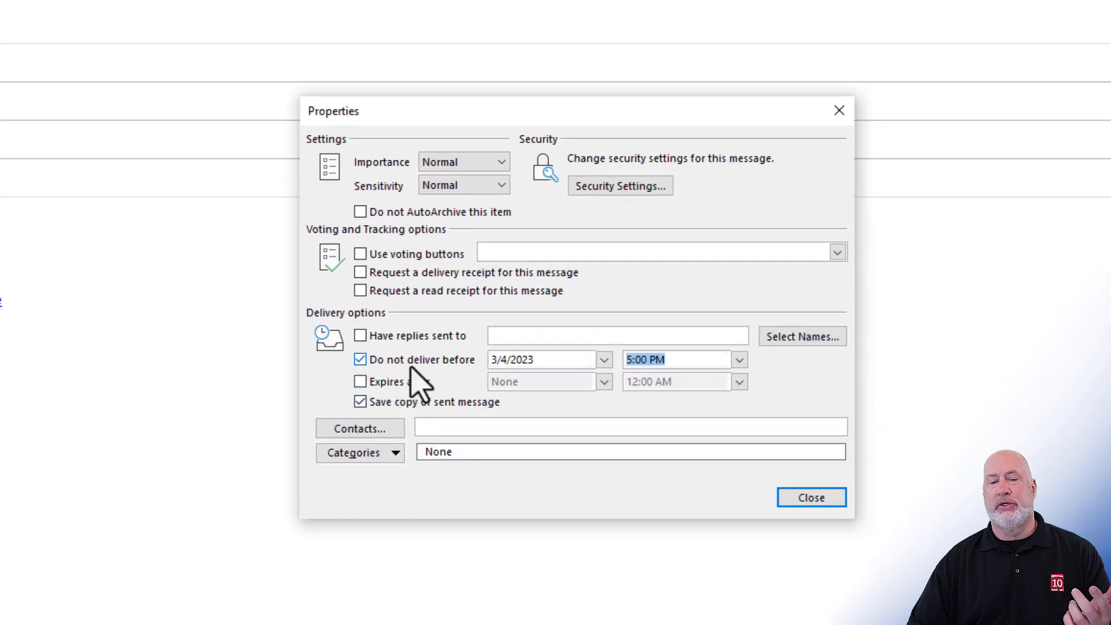
left_click(604, 360)
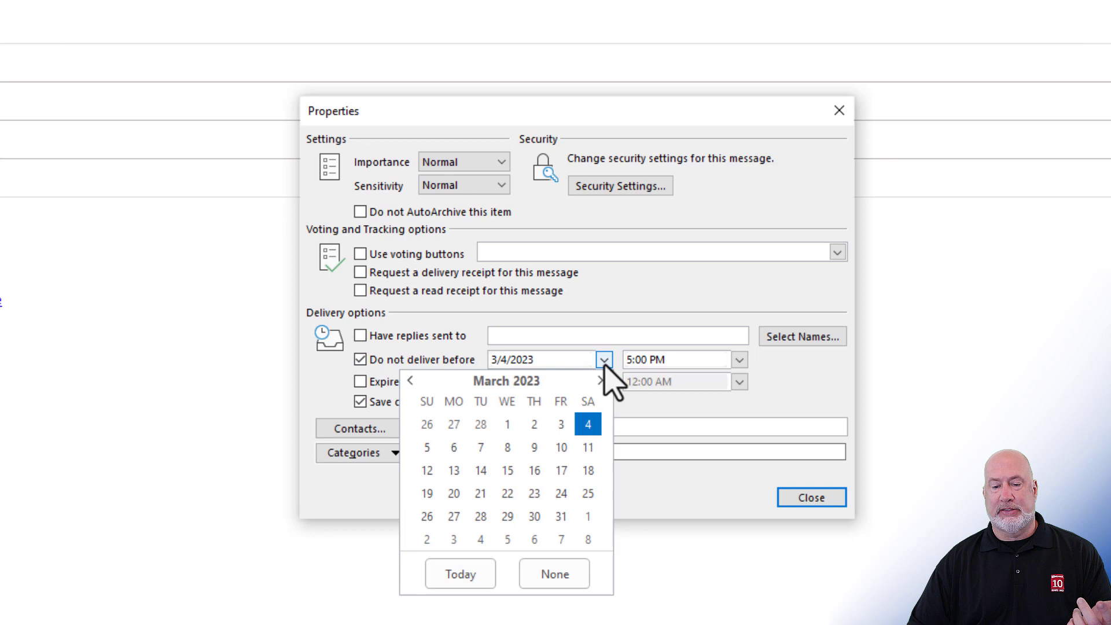
left_click(454, 449)
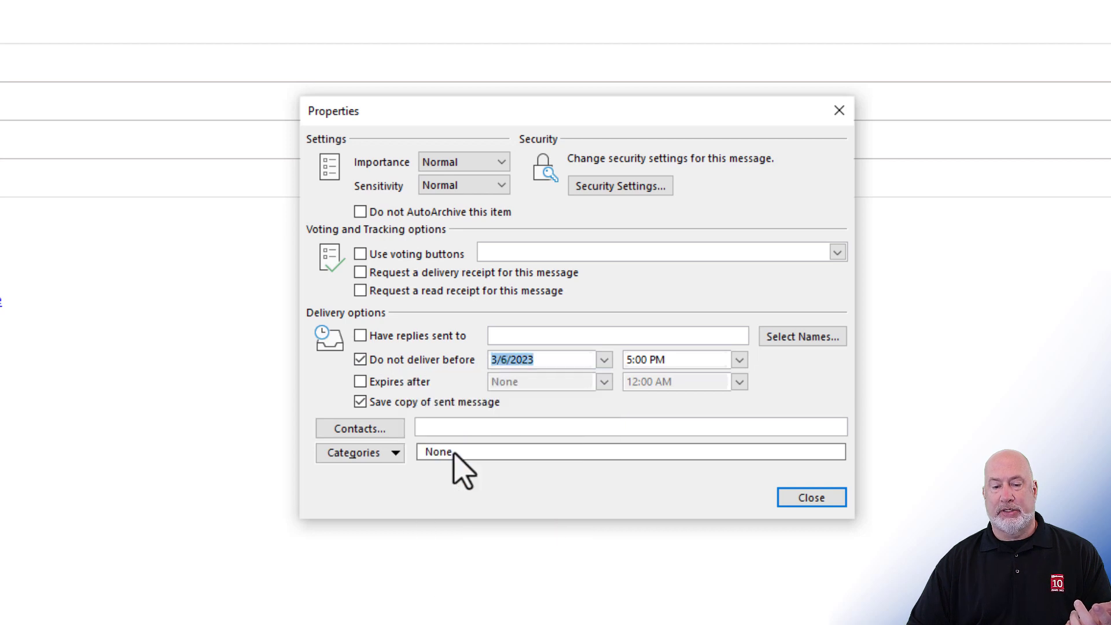
left_click(740, 361)
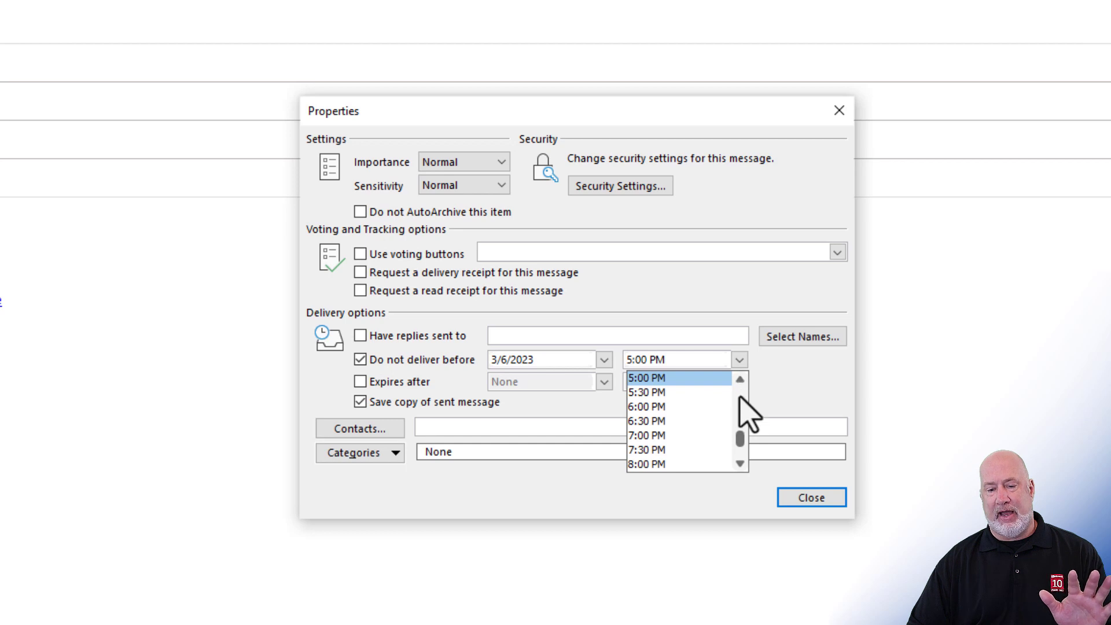
scroll(741, 400, "up", 5)
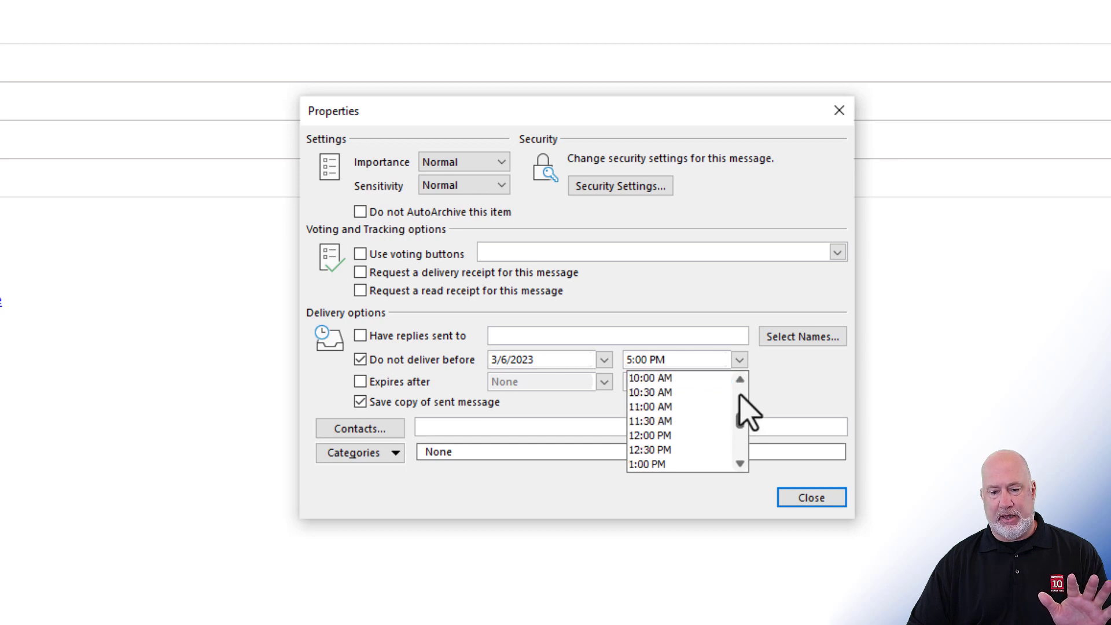
scroll(741, 399, "up", 2)
left_click(740, 379)
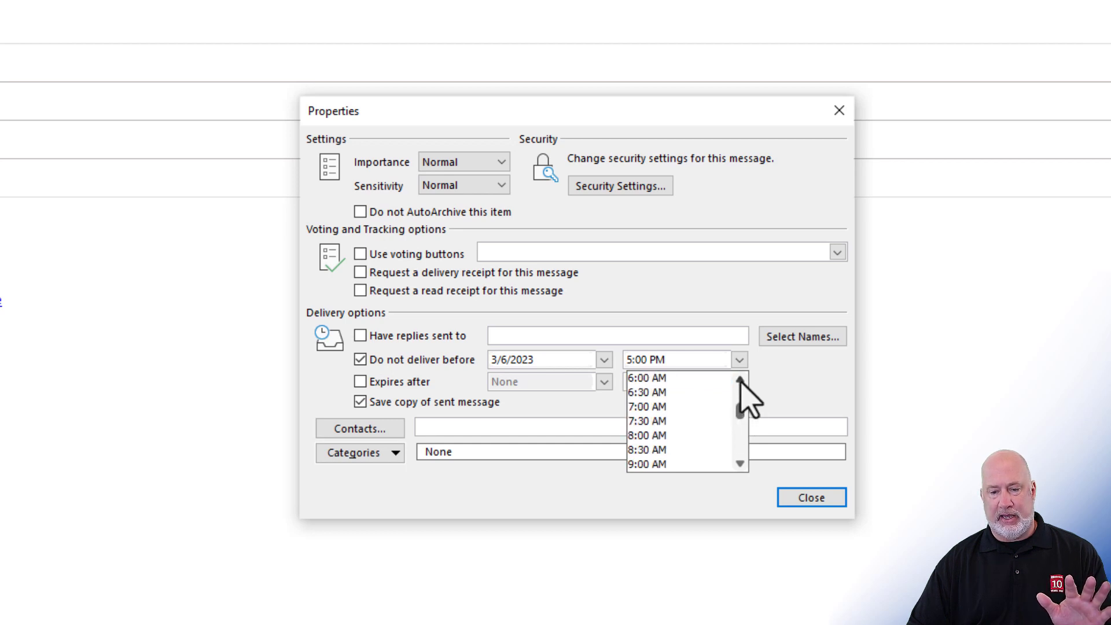
left_click(740, 379)
left_click(740, 379)
left_click(740, 379)
left_click(740, 379)
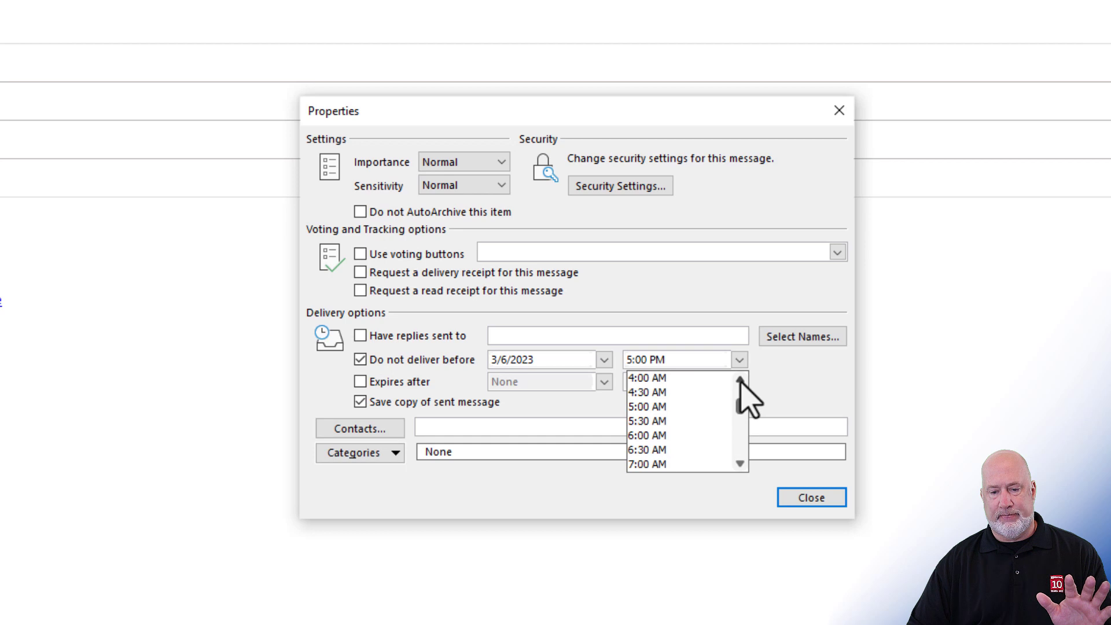
left_click(656, 378)
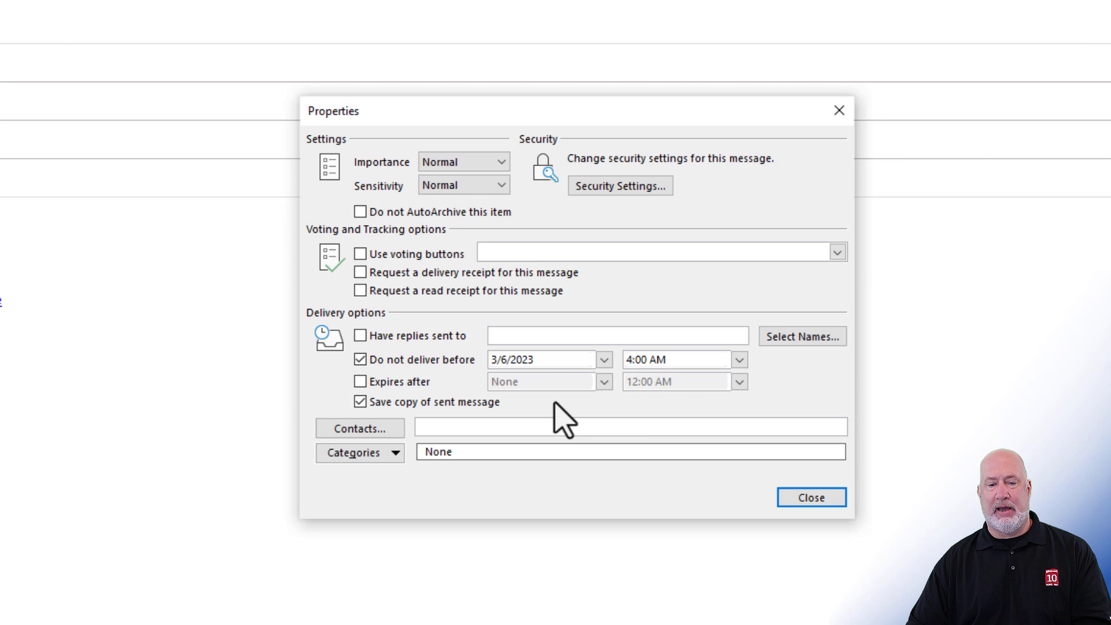
left_click(809, 499)
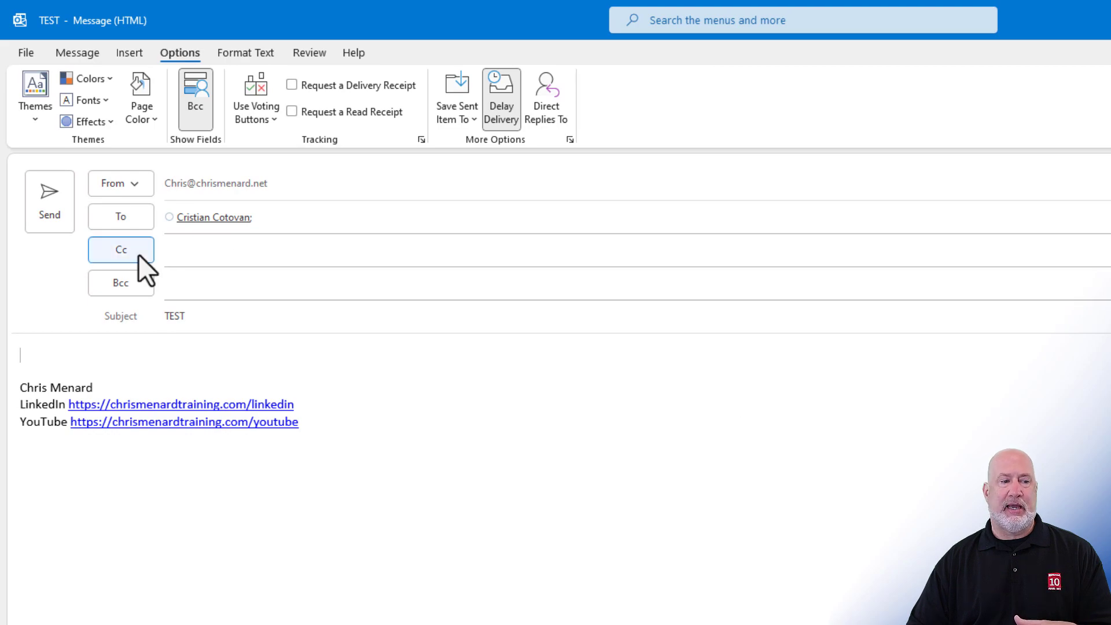
- Send the delayed TEST message to the Outbox, then check a blank email's Options and discard it
left_click(54, 210)
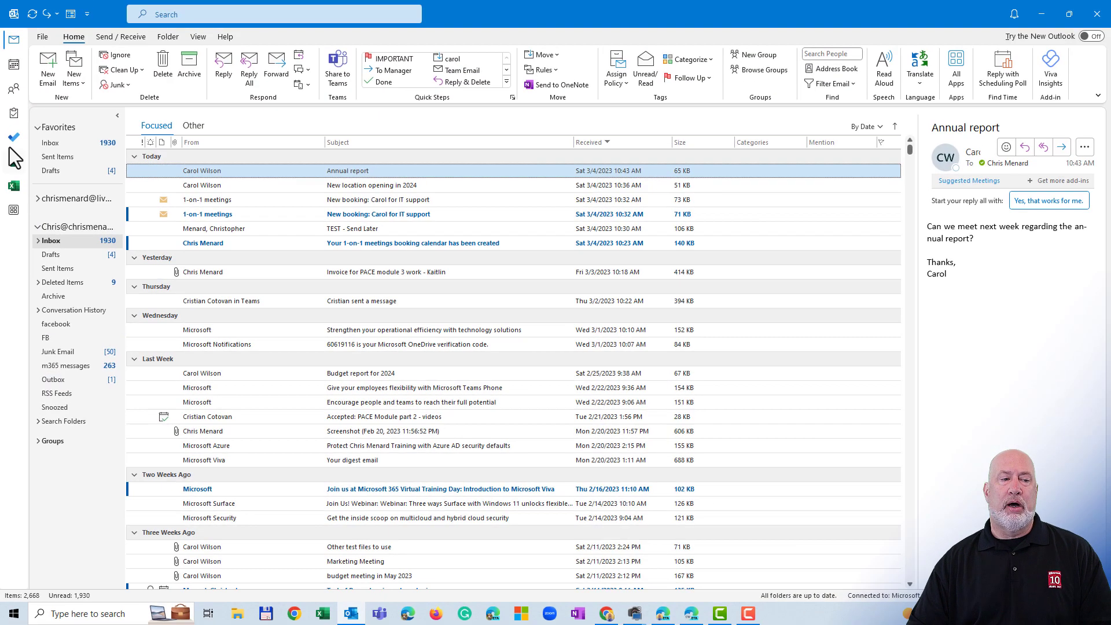
left_click(47, 81)
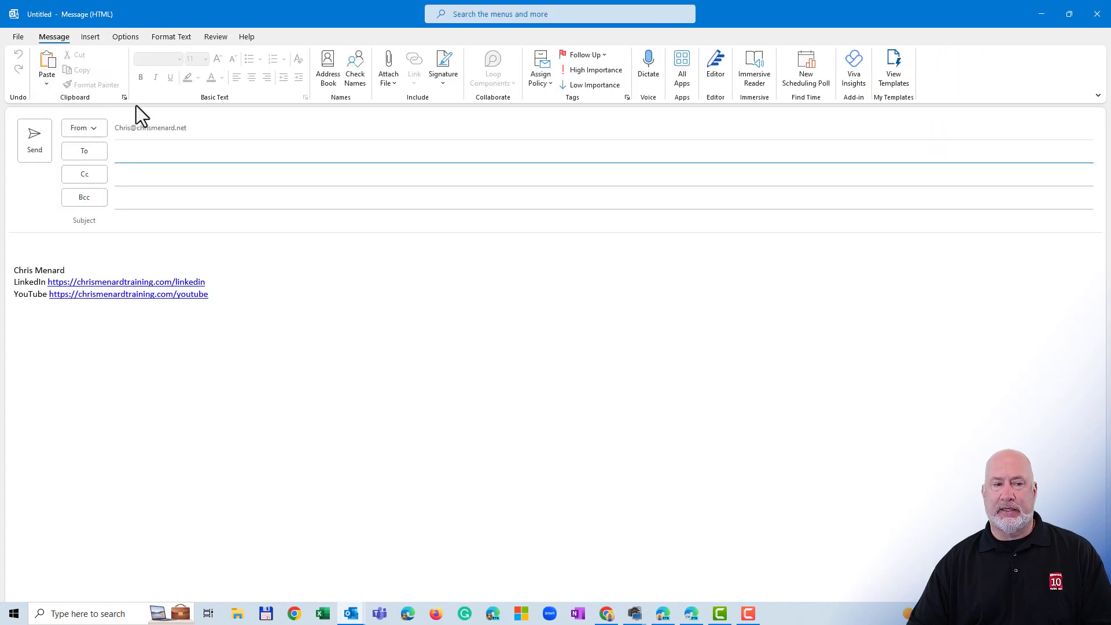
left_click(127, 38)
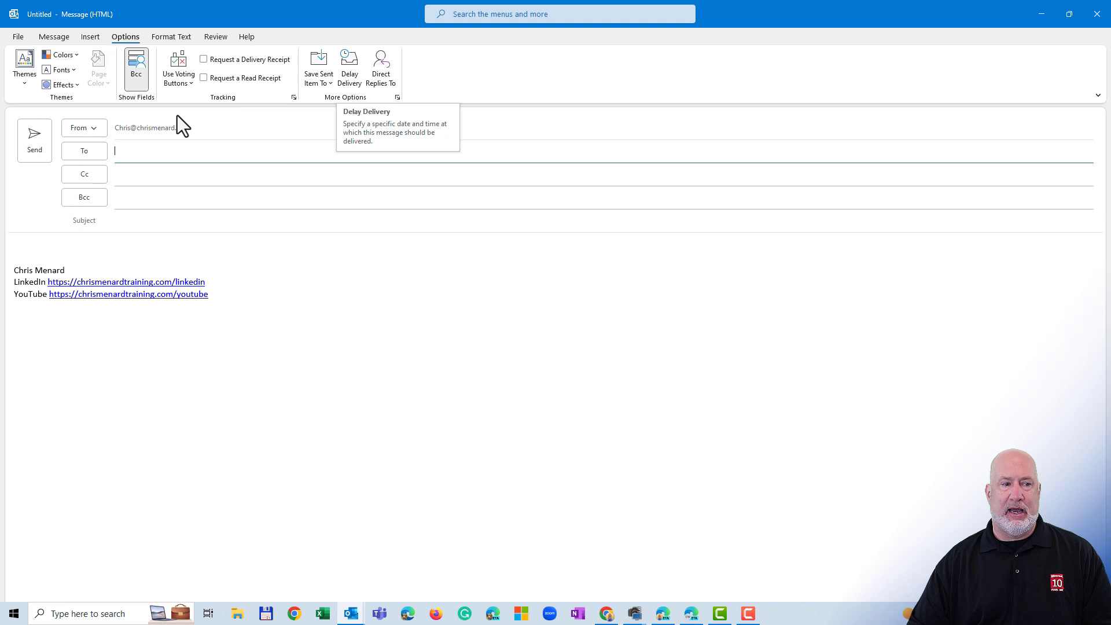
left_click(1093, 23)
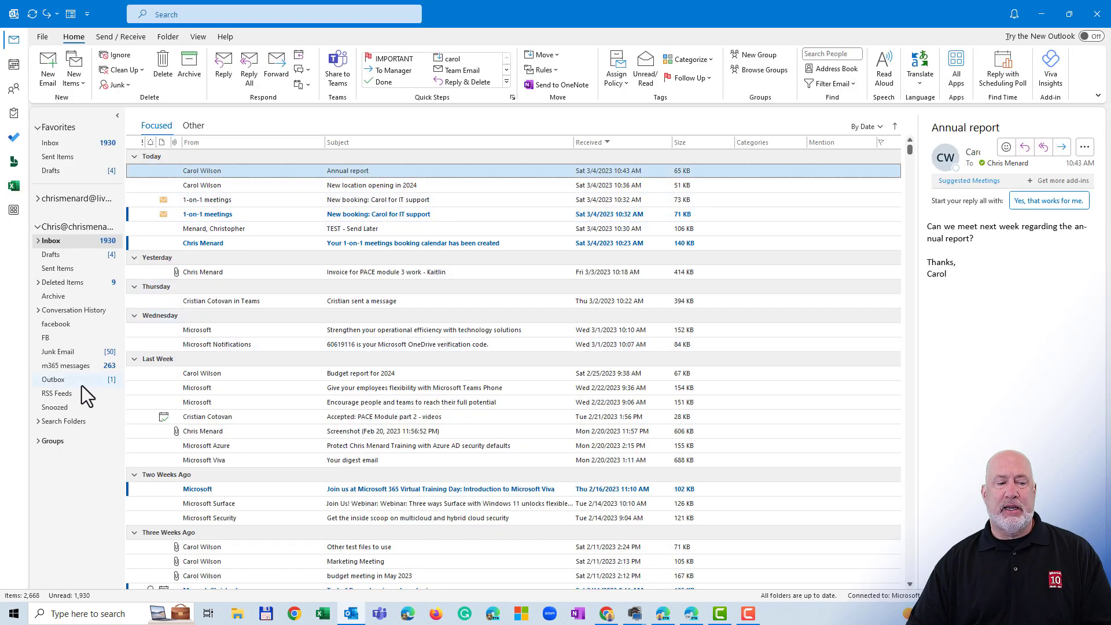
- Open the Outbox to view the waiting TEST message
left_click(81, 385)
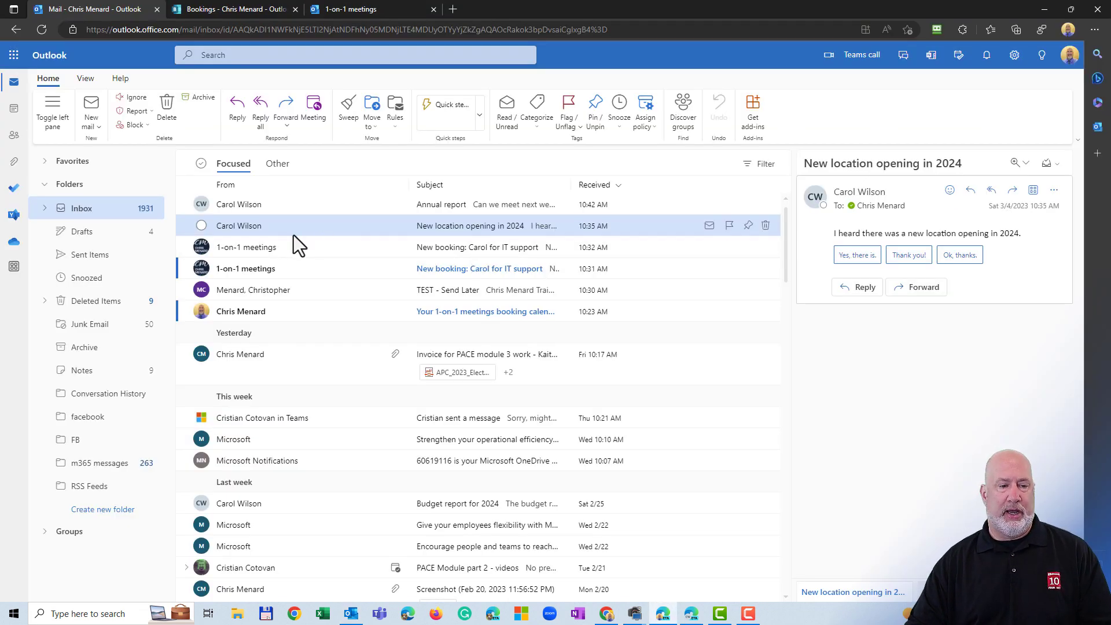
- Start a web draft to the suggested contact with subject test 2 and body hello
left_click(106, 215)
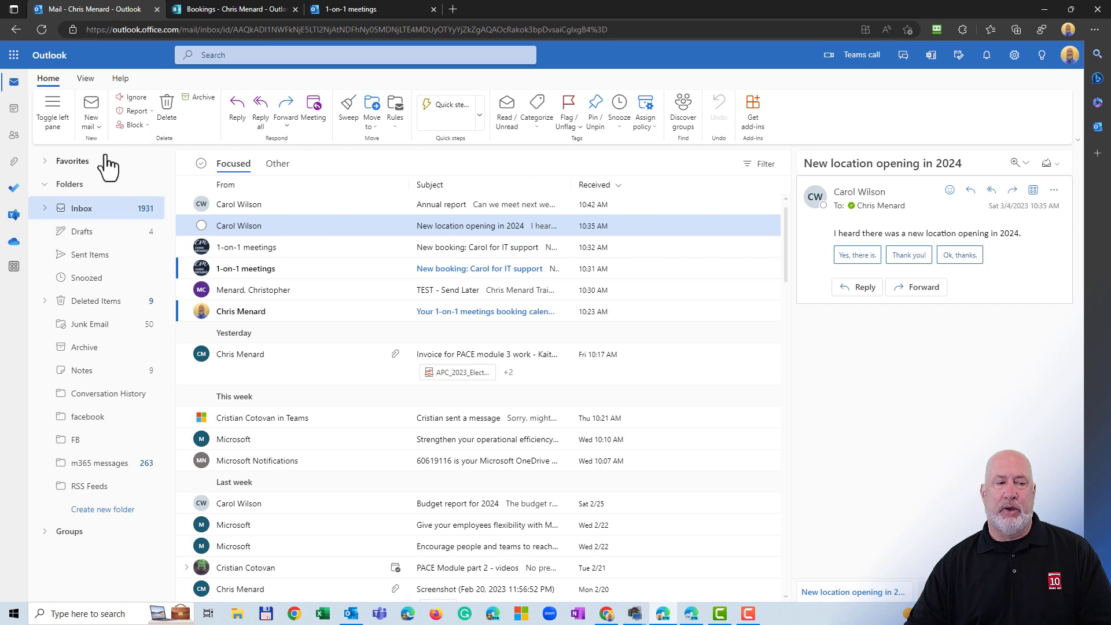
left_click(93, 110)
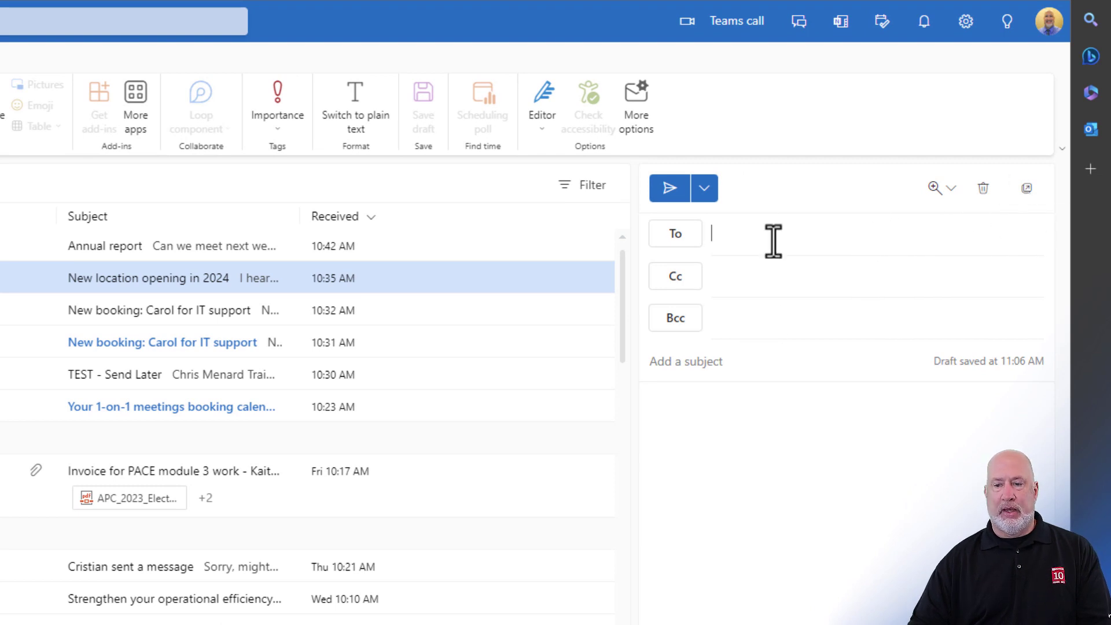
type("cris")
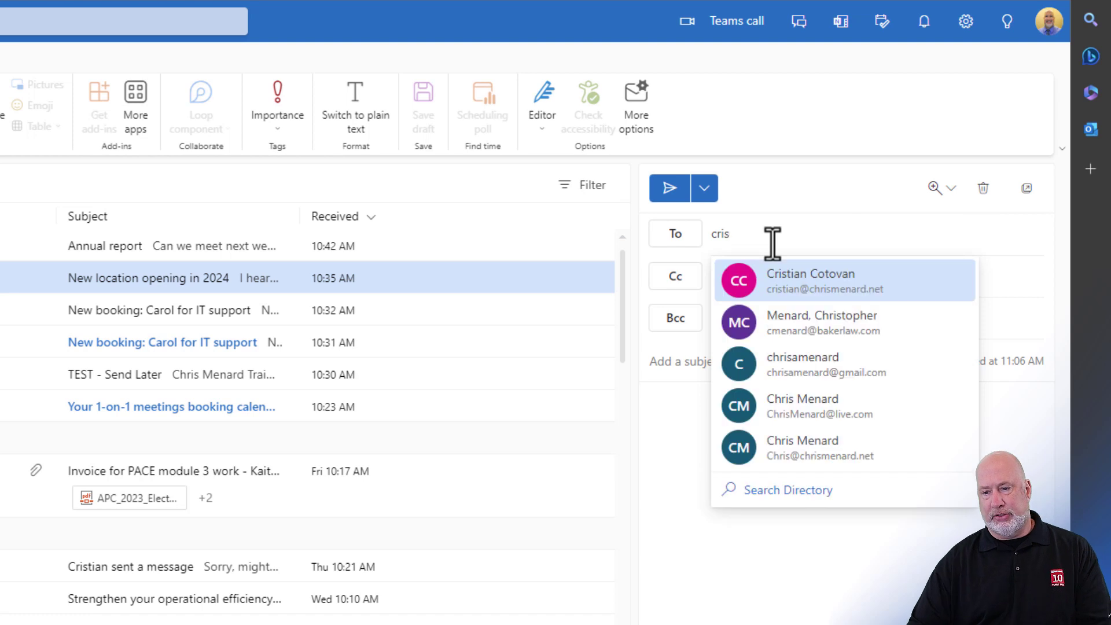
left_click(798, 289)
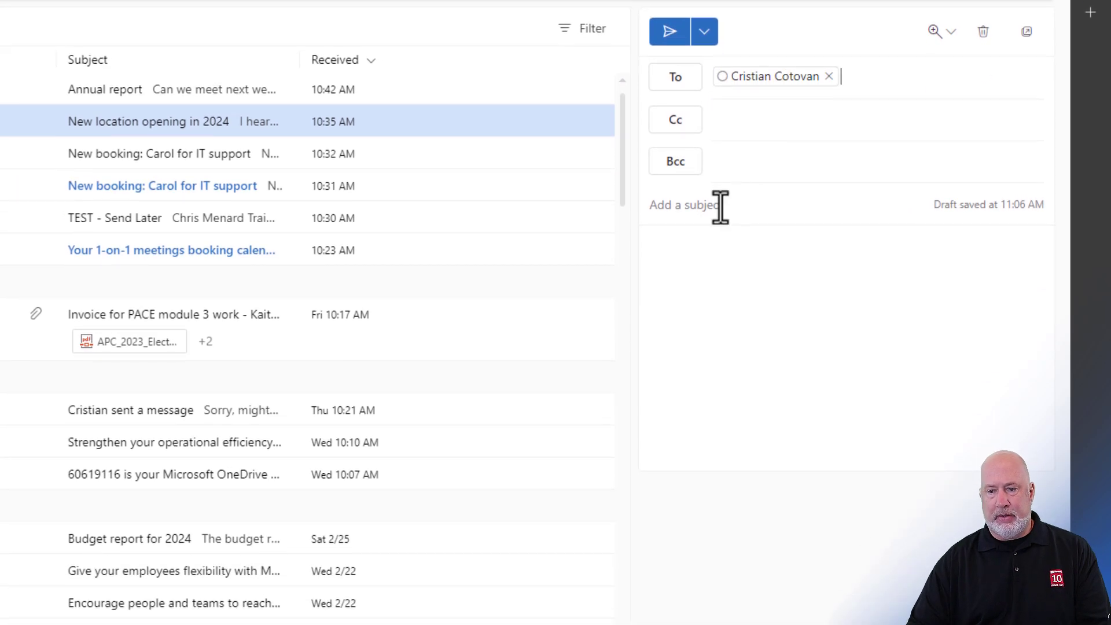
left_click(719, 208)
type("test 2")
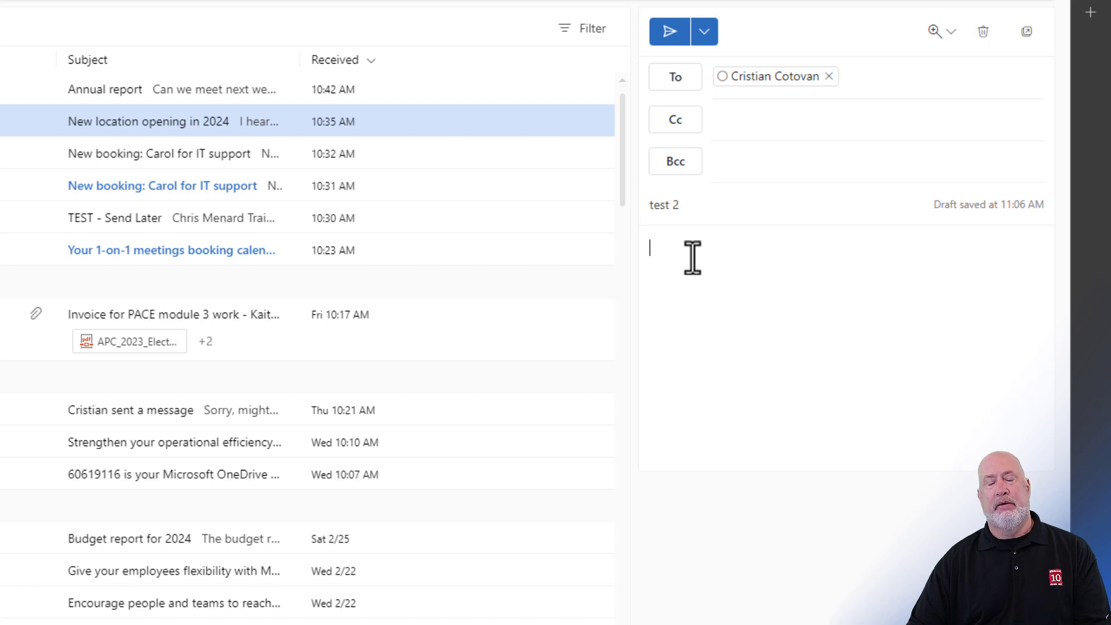
type("hello")
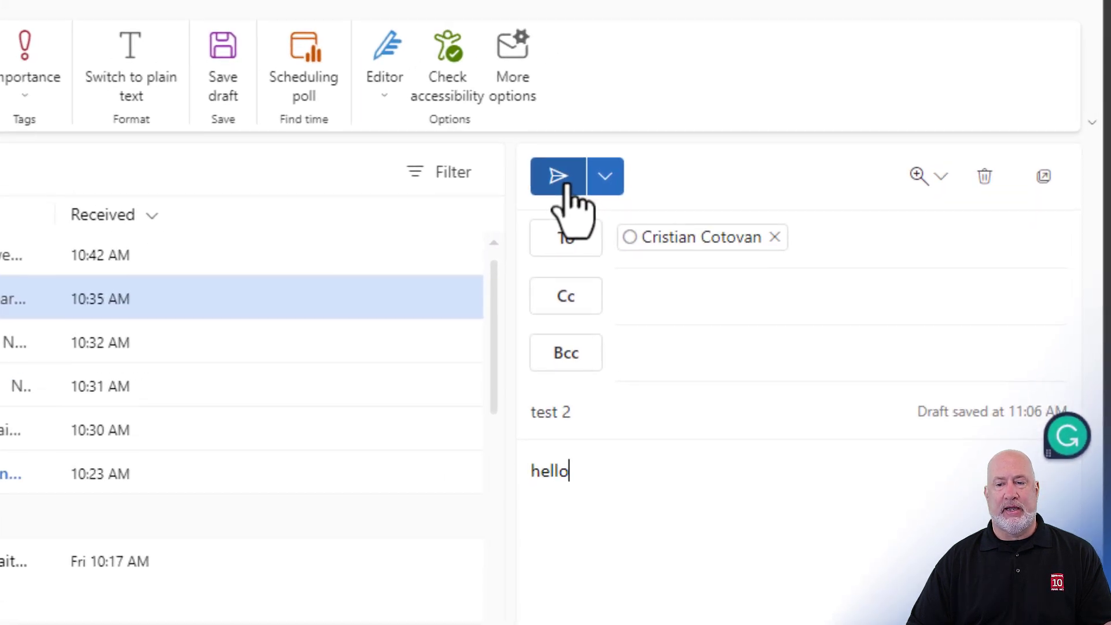
- Choose Schedule send with a custom send date of March 6
left_click(606, 180)
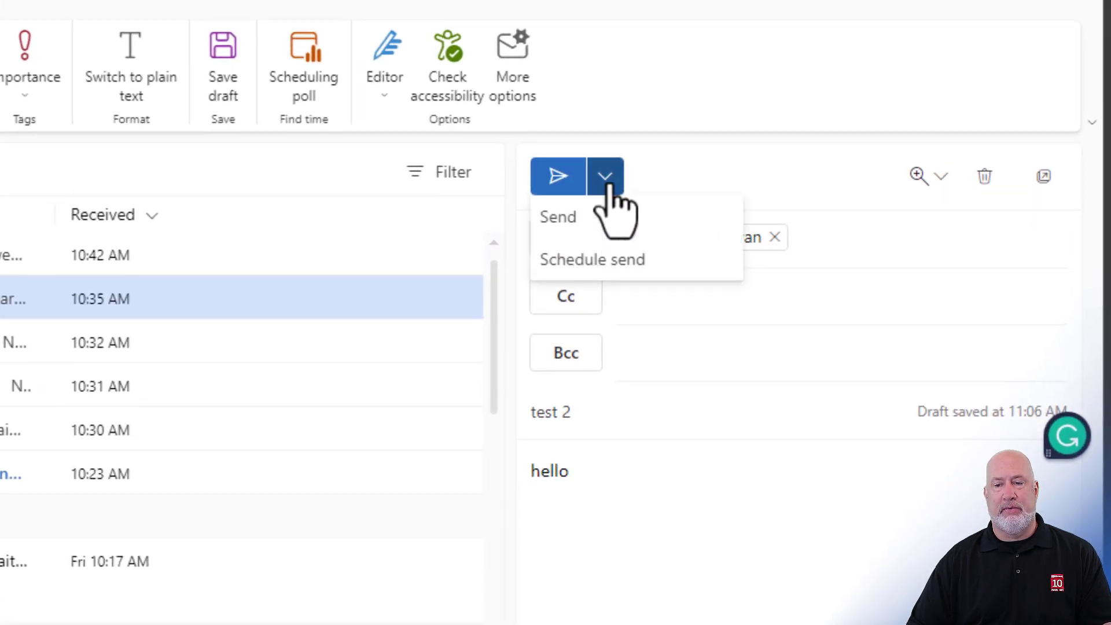
left_click(606, 263)
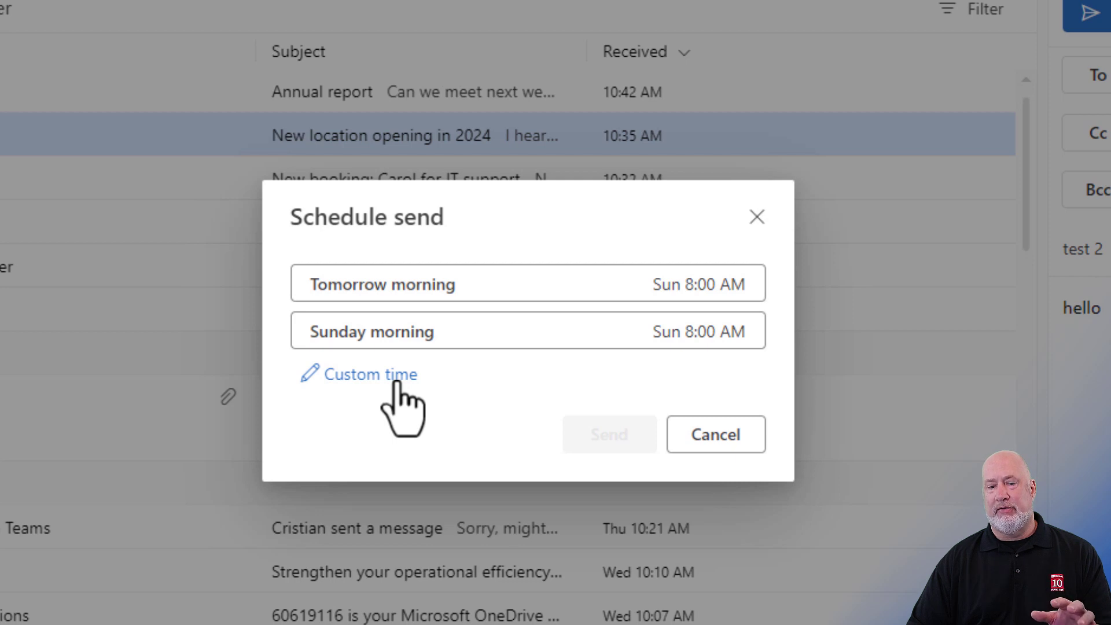
left_click(397, 380)
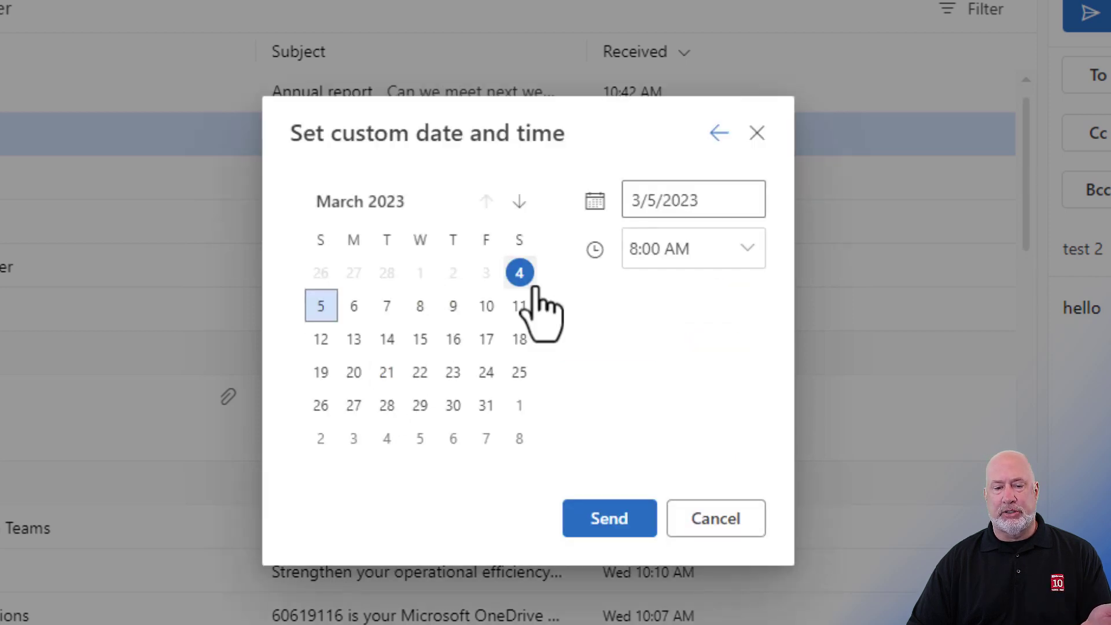
left_click(355, 306)
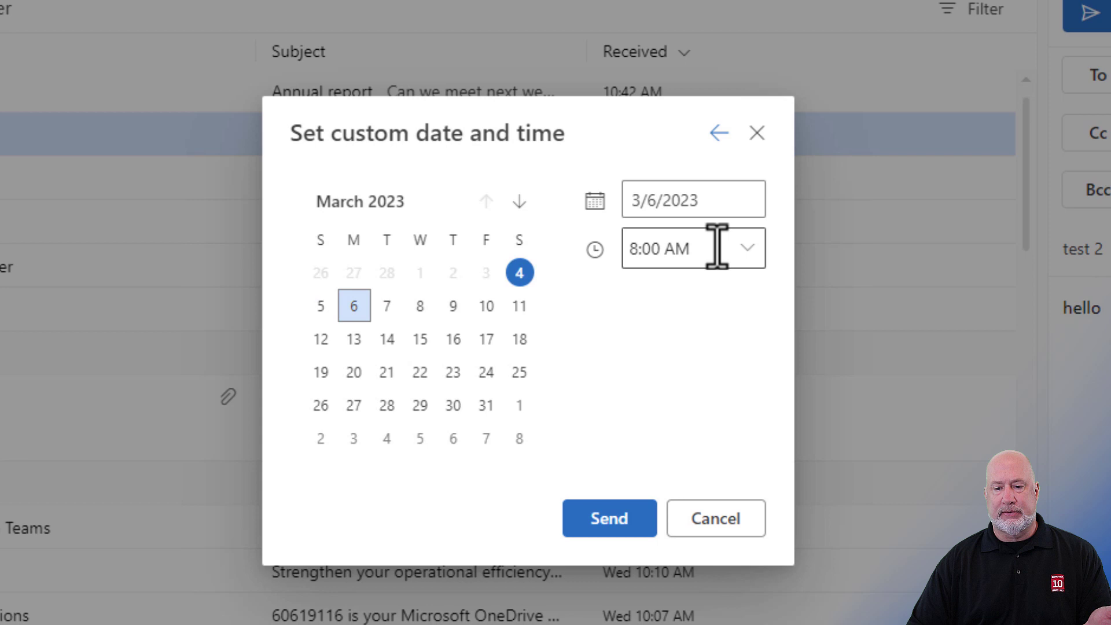
- Set the send time to 4:30 AM and schedule the email
left_click(747, 255)
scroll(754, 301, "up", 3)
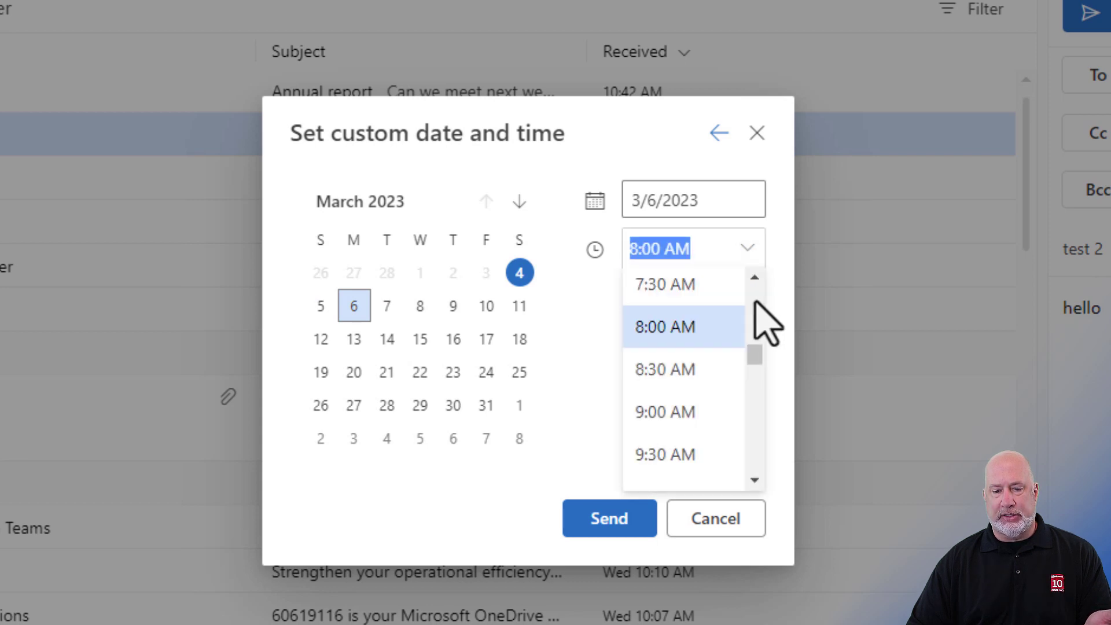
left_click(753, 279)
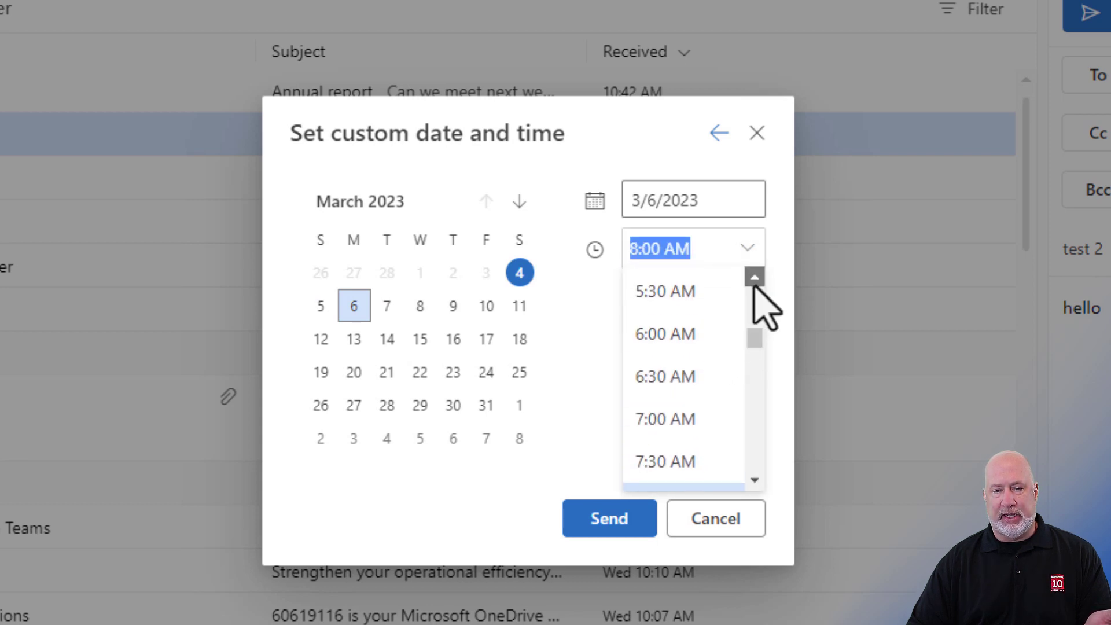
left_click(699, 300)
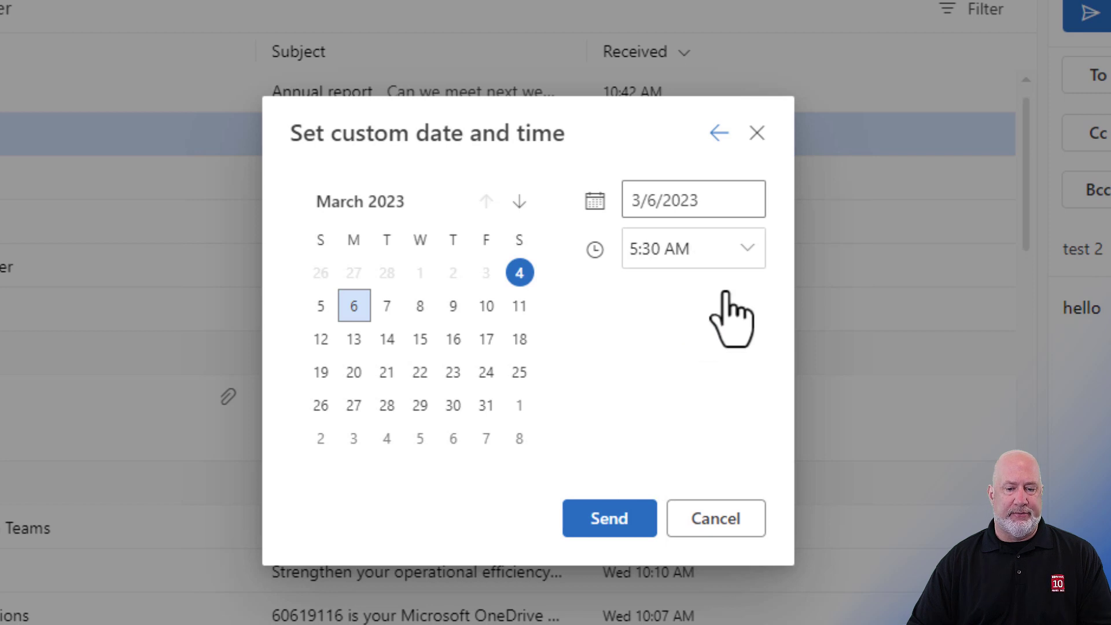
left_click(749, 258)
left_click(759, 283)
left_click(758, 282)
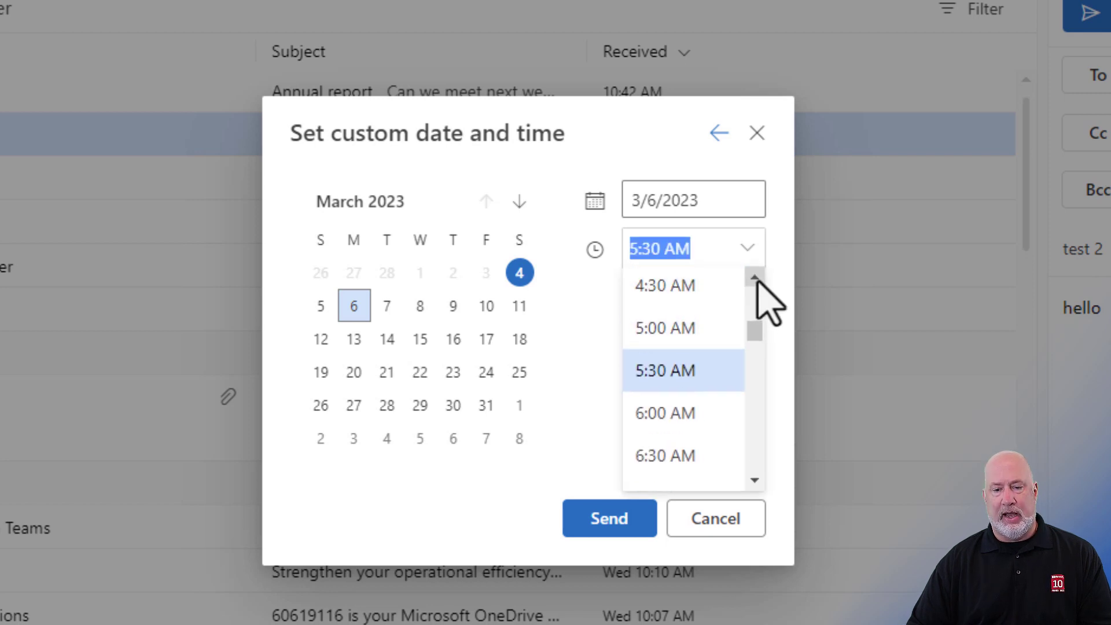
left_click(700, 291)
left_click(637, 528)
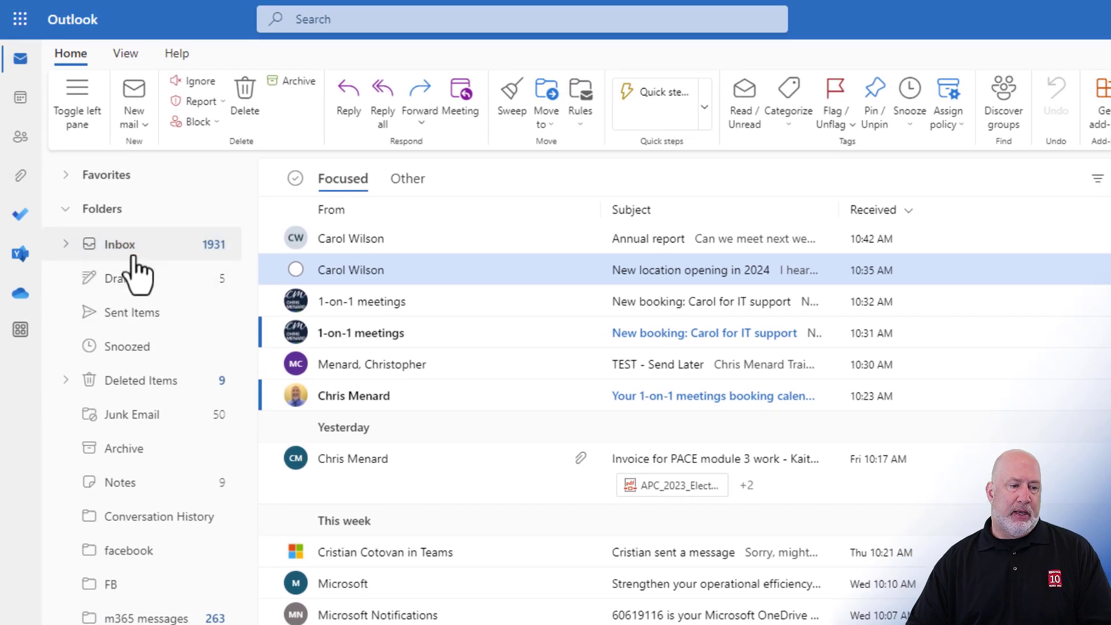
left_click(133, 258)
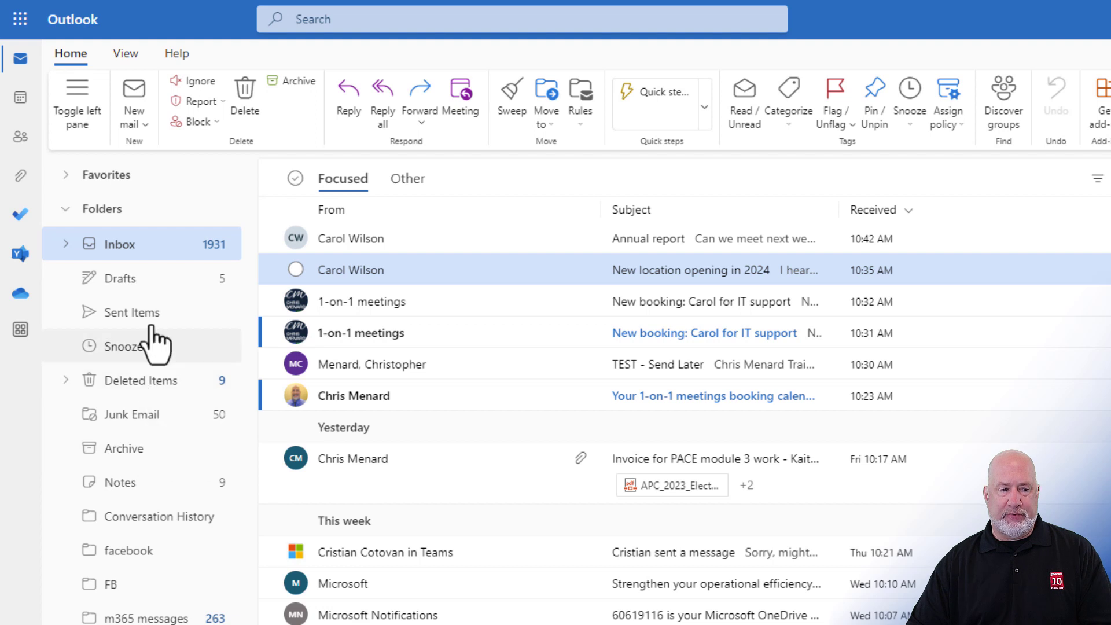
left_click(150, 283)
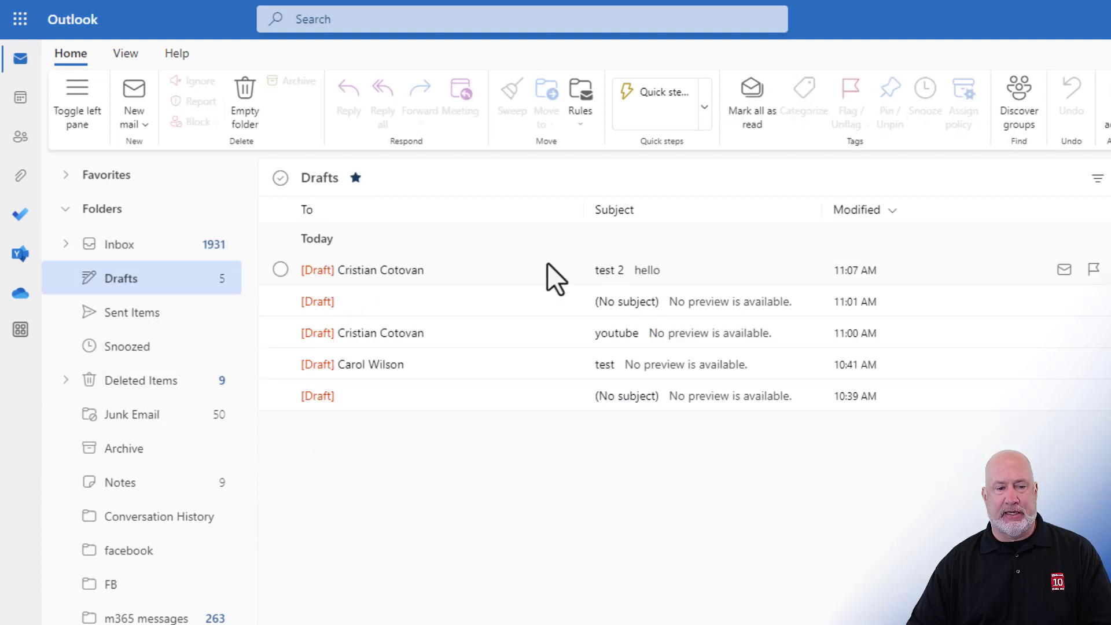
left_click(471, 267)
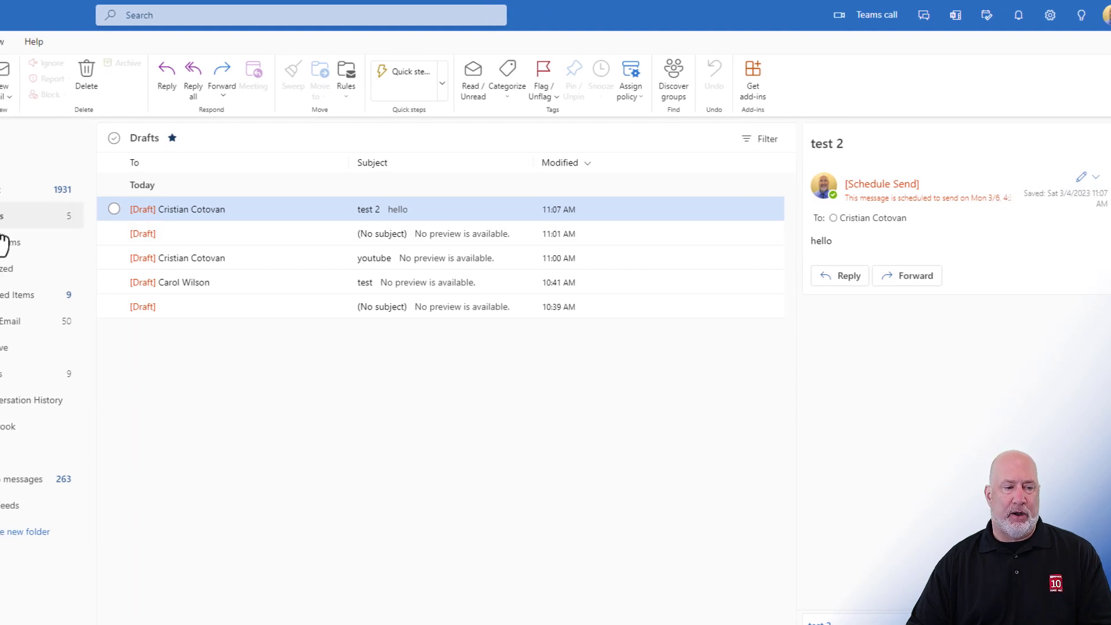
left_click(96, 193)
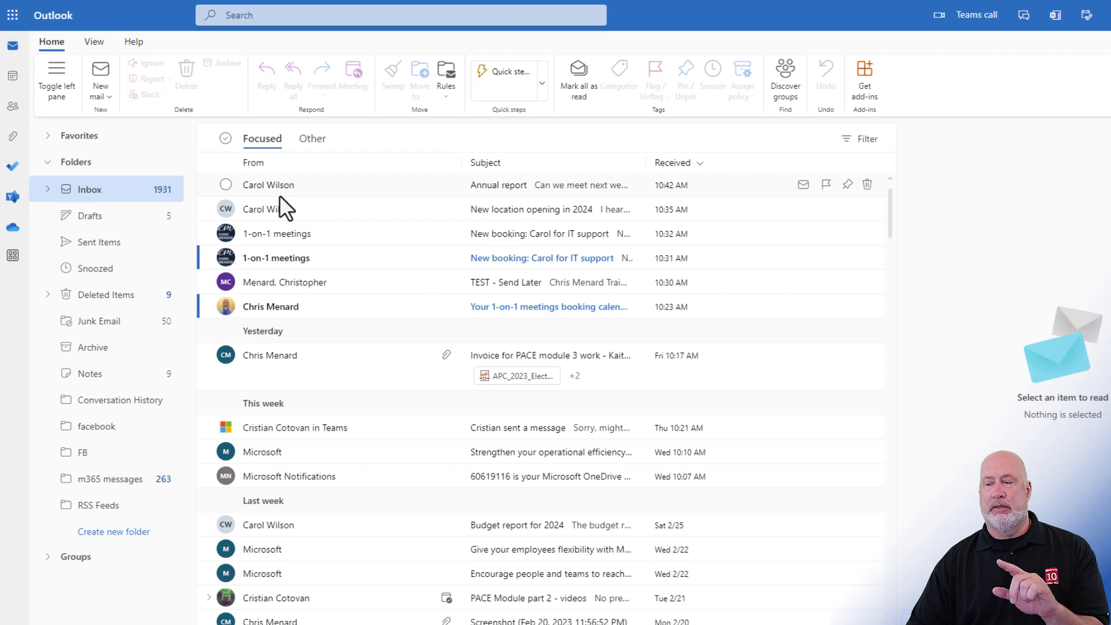
- Compose a new email to the suggested contact with the subject another test
left_click(103, 76)
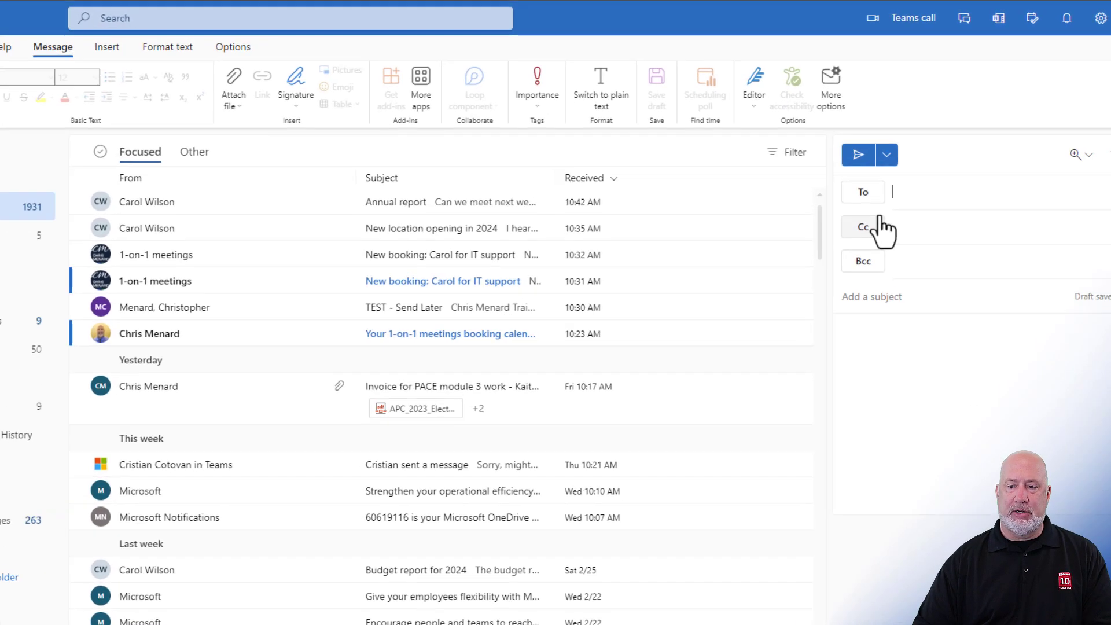
type("cris")
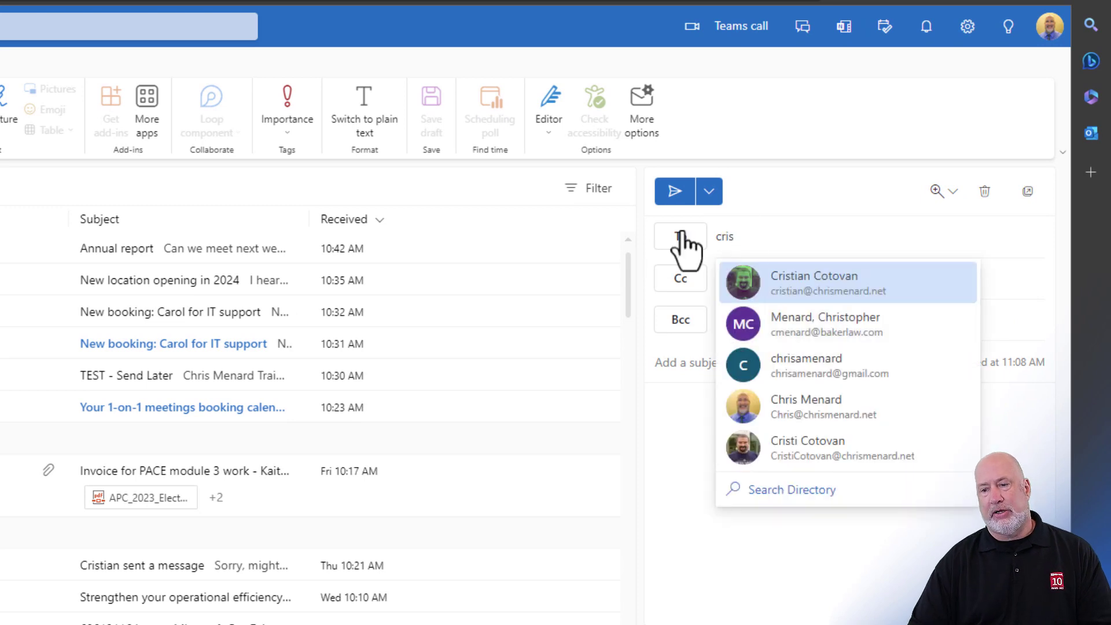
left_click(789, 286)
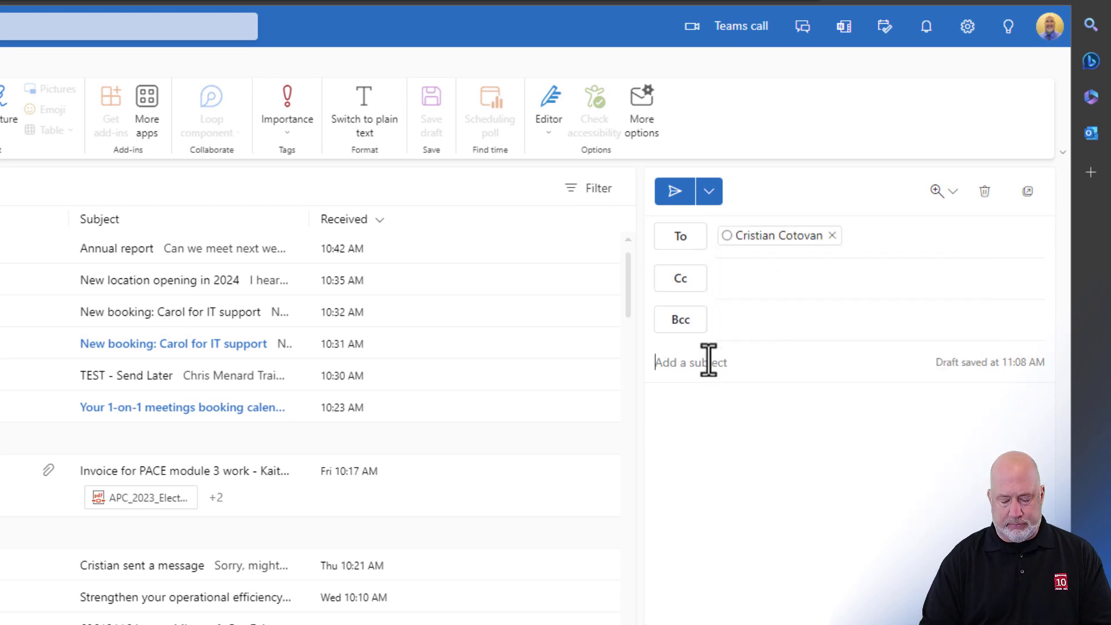
type("another test")
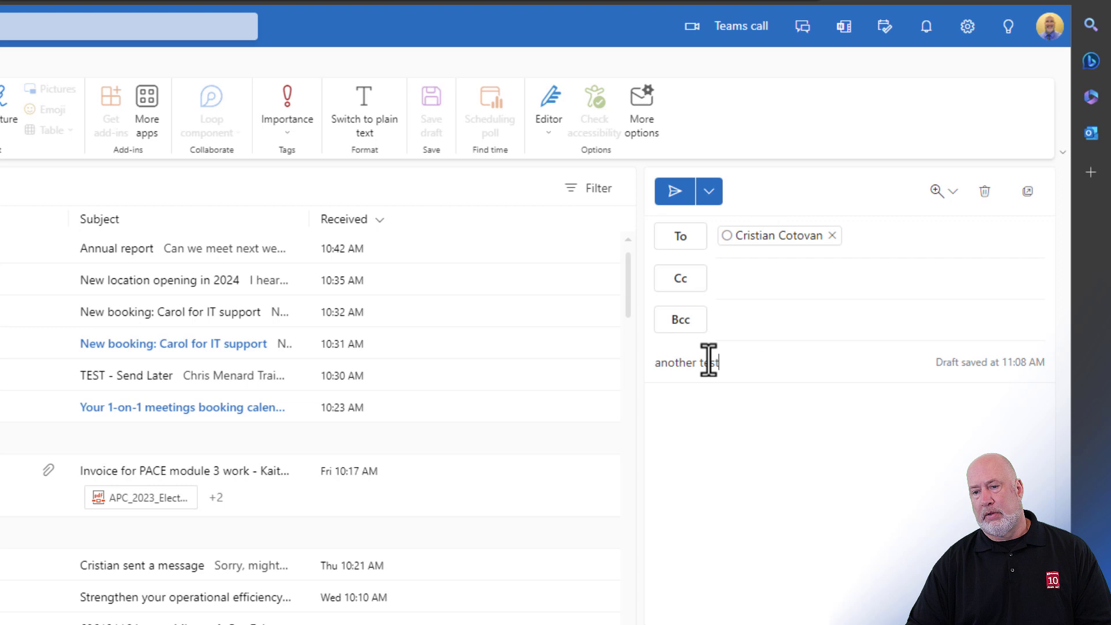
- Schedule it for the last chosen time, Monday, March 6 at 4:30 AM
left_click(708, 192)
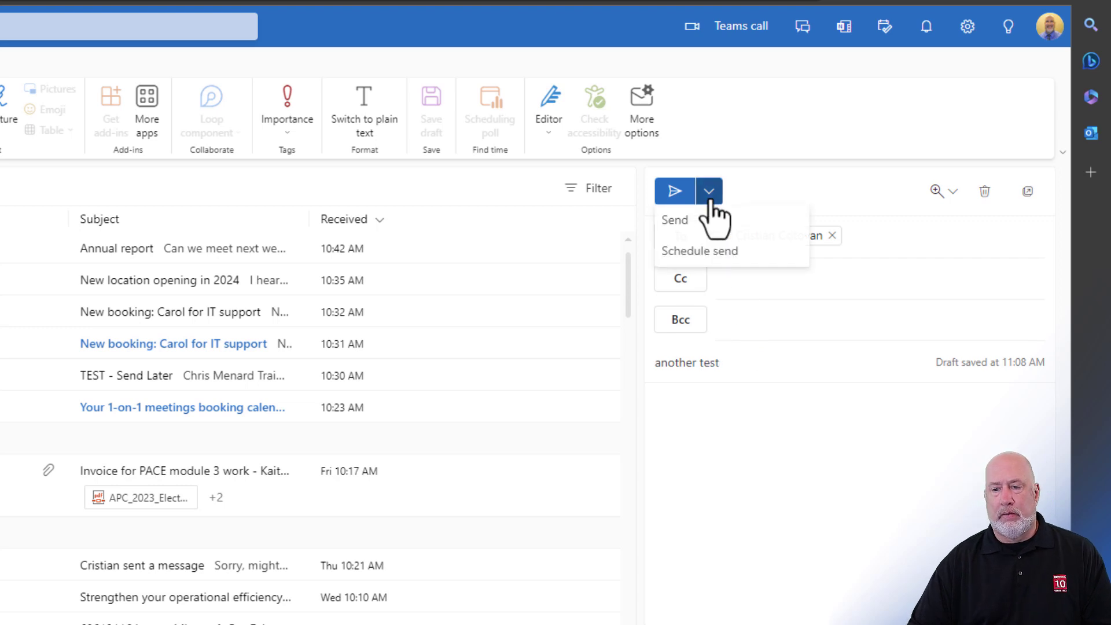
left_click(712, 255)
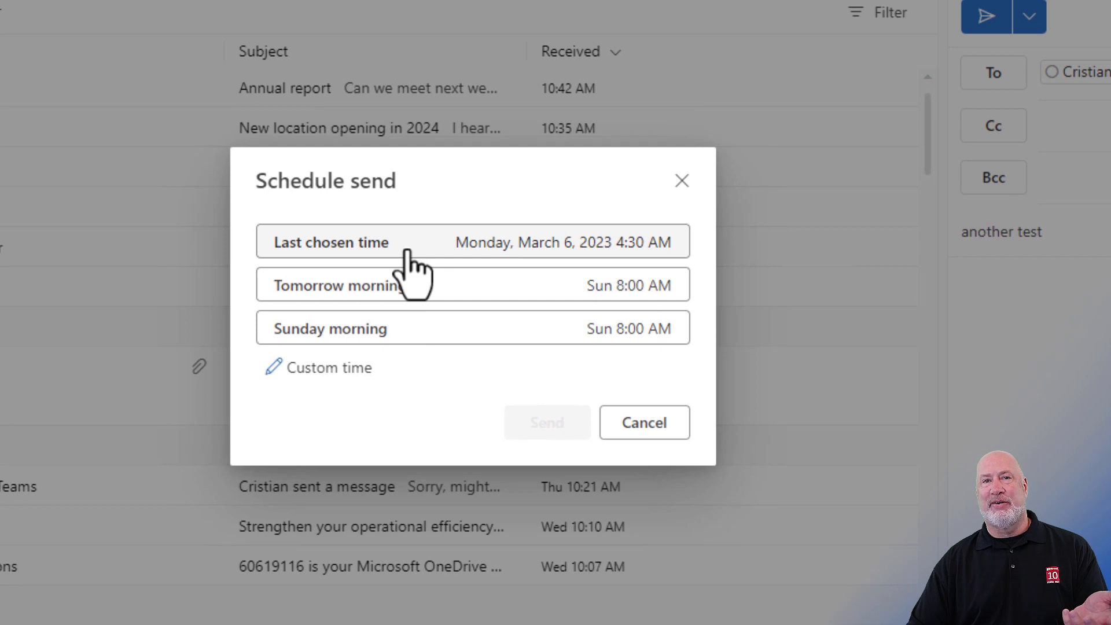
left_click(429, 249)
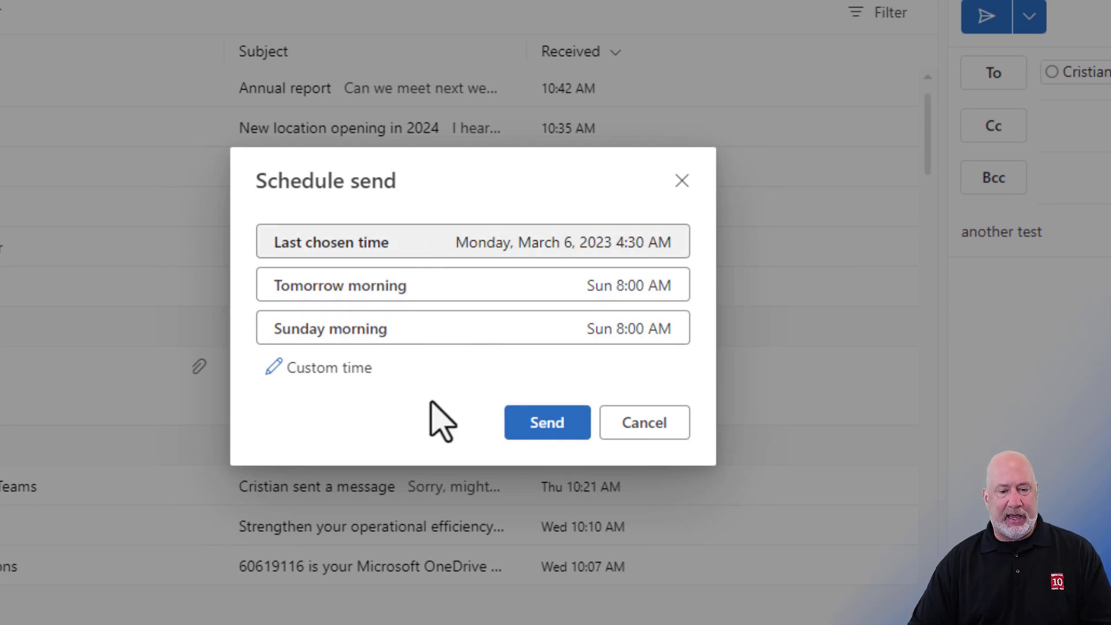
left_click(573, 422)
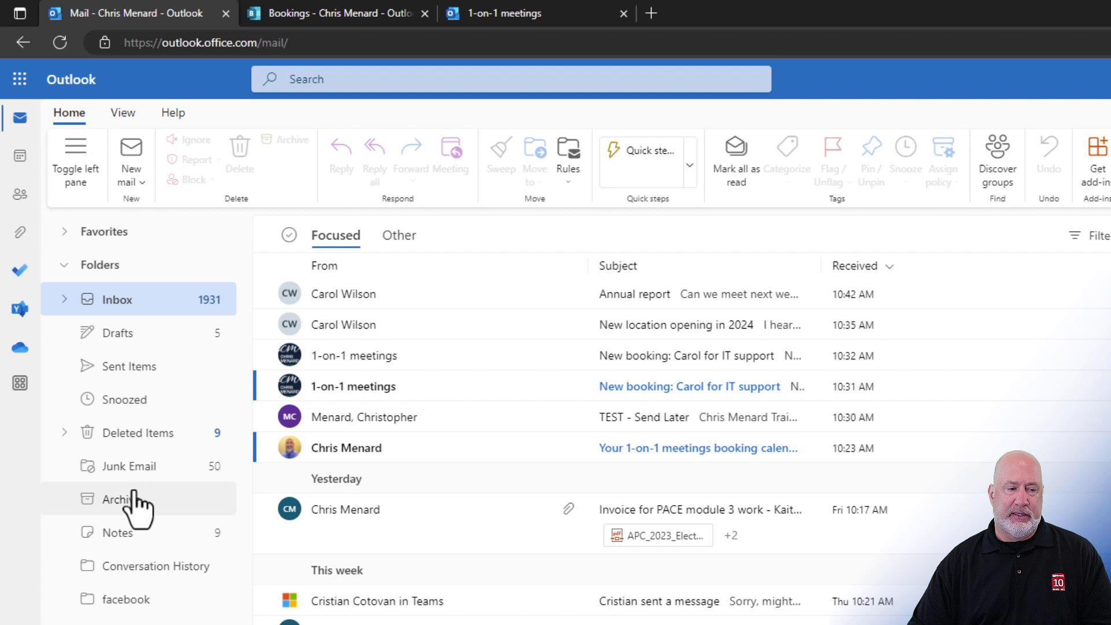
left_click(155, 337)
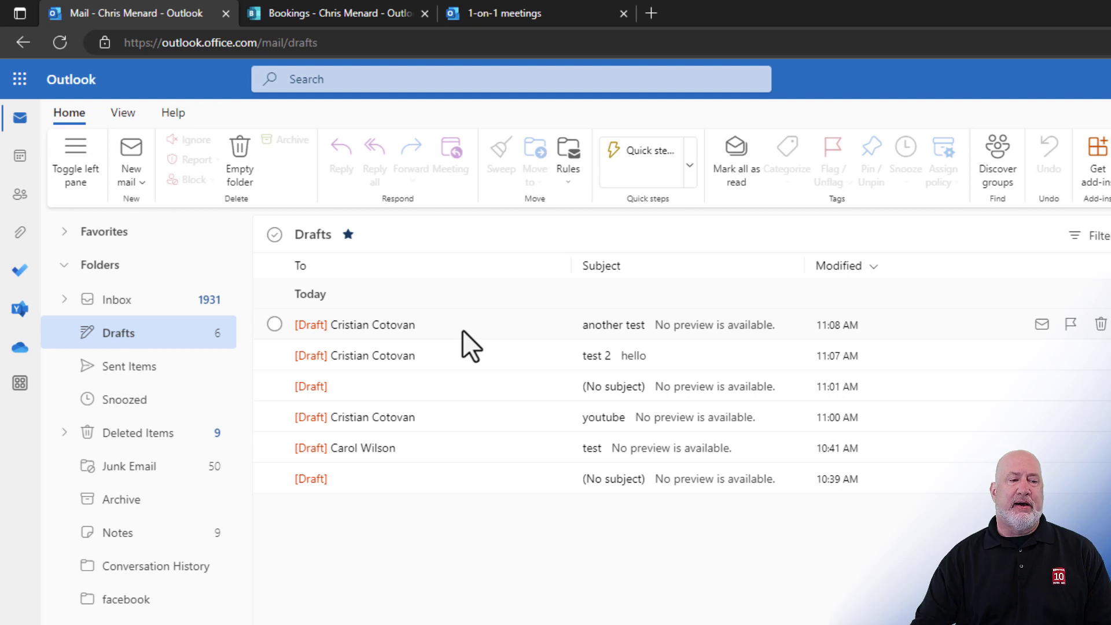
left_click(149, 301)
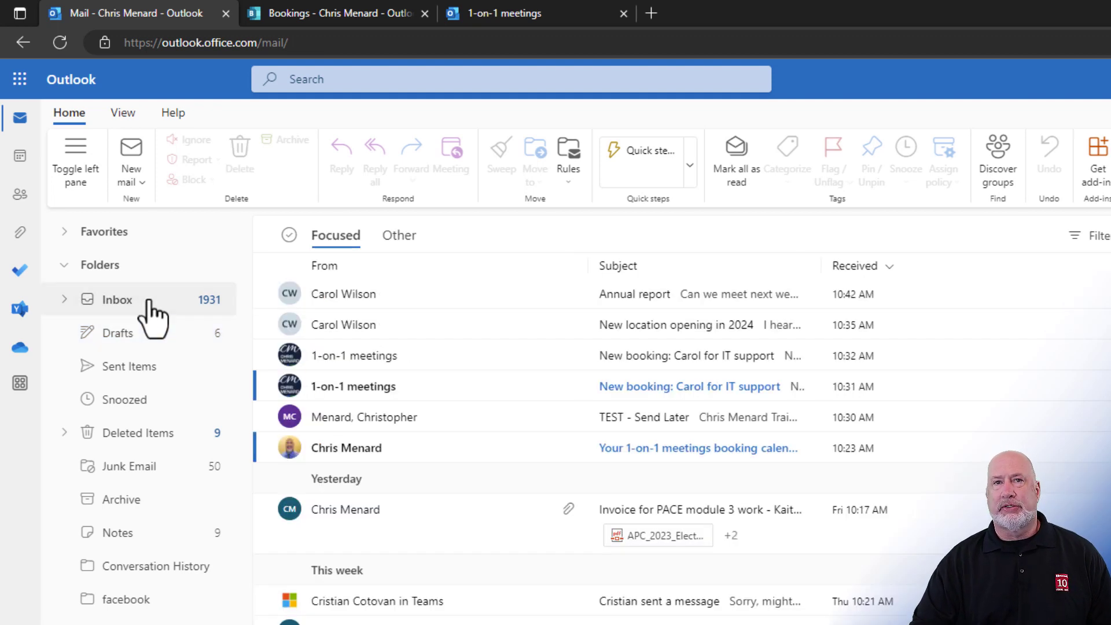
- Search viva, filter to Microsoft Viva, and review the latest digest email in its own window
left_click(395, 79)
type("viva")
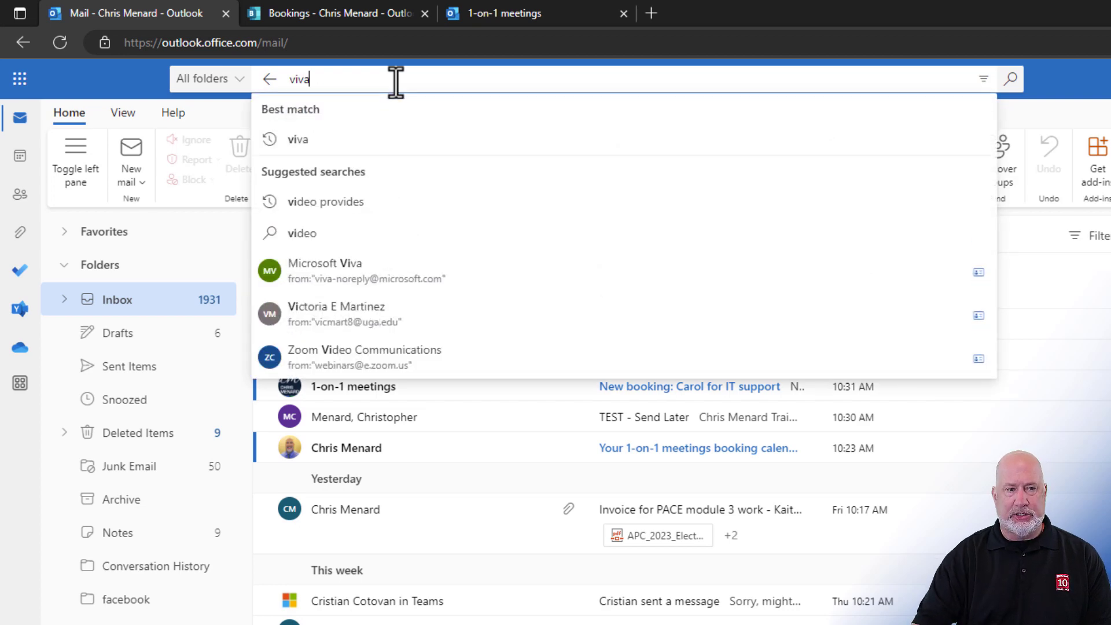
left_click(350, 141)
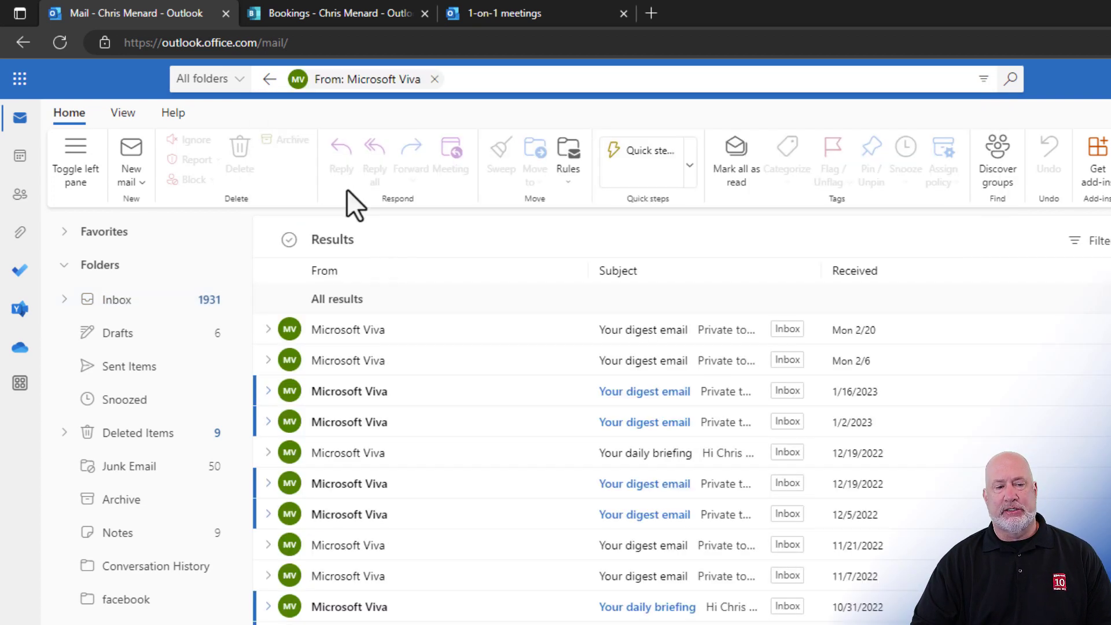
left_click(415, 334)
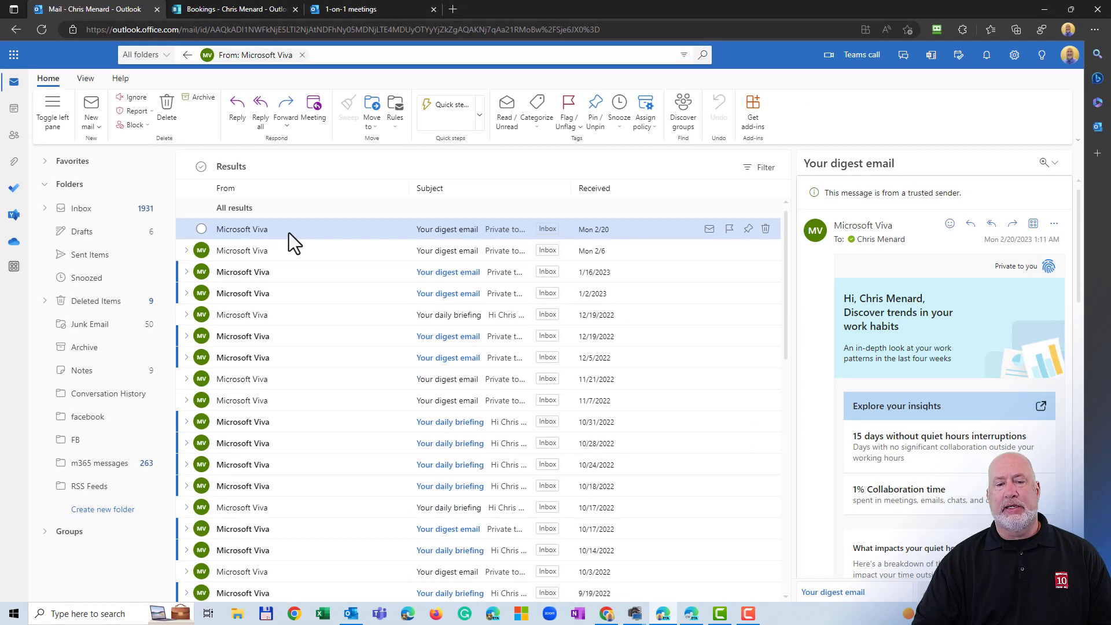
double_click(391, 313)
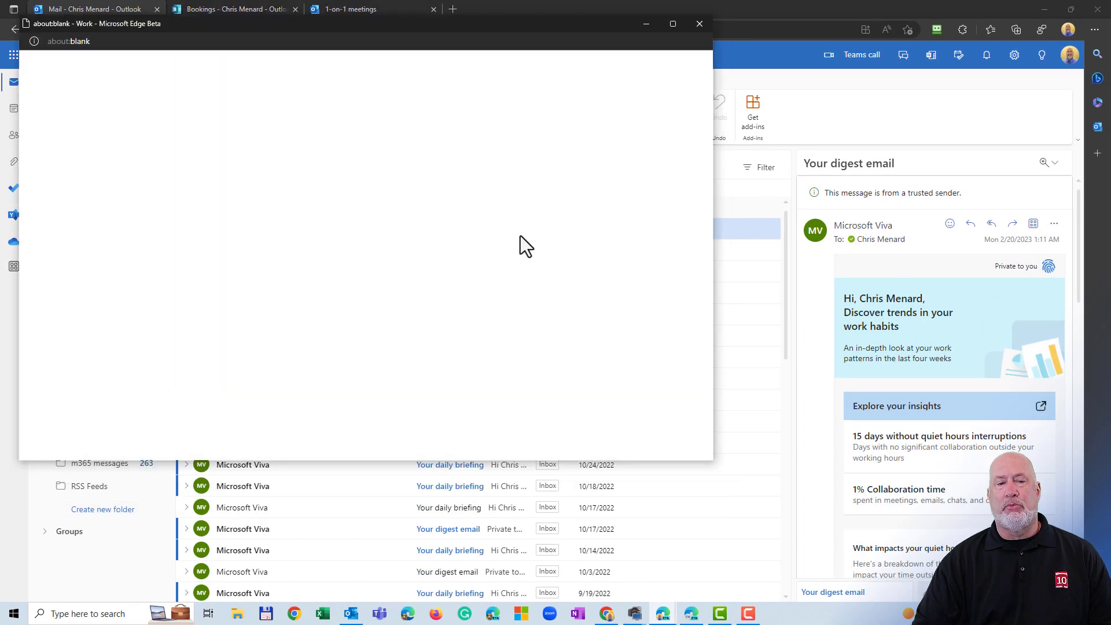
left_click_drag(446, 22, 491, 32)
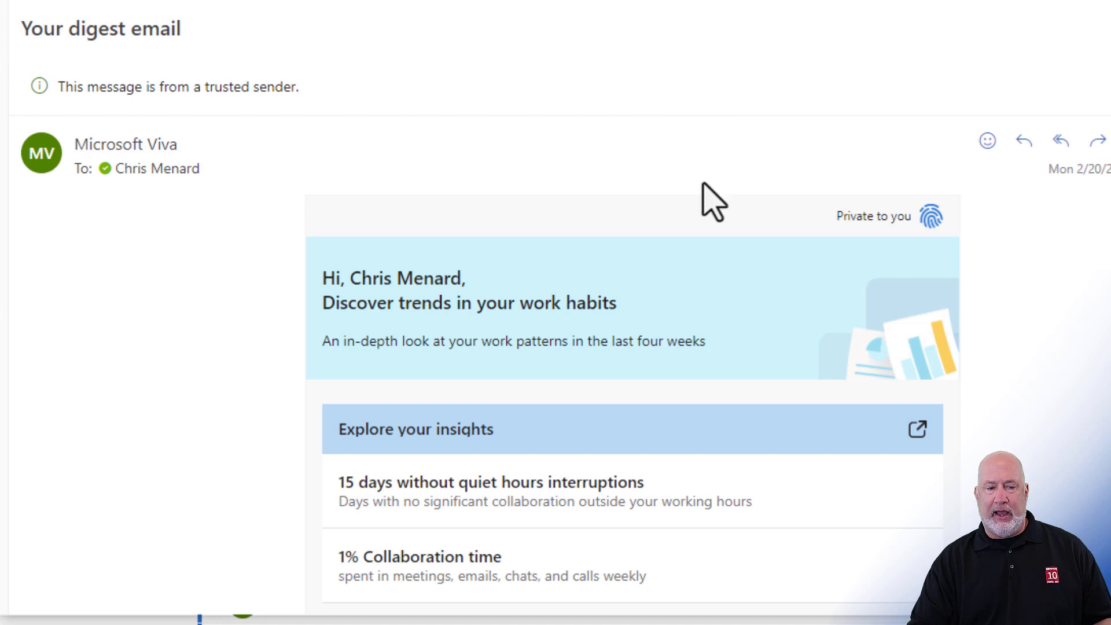
scroll(703, 188, "down", 6)
scroll(703, 188, "up", 6)
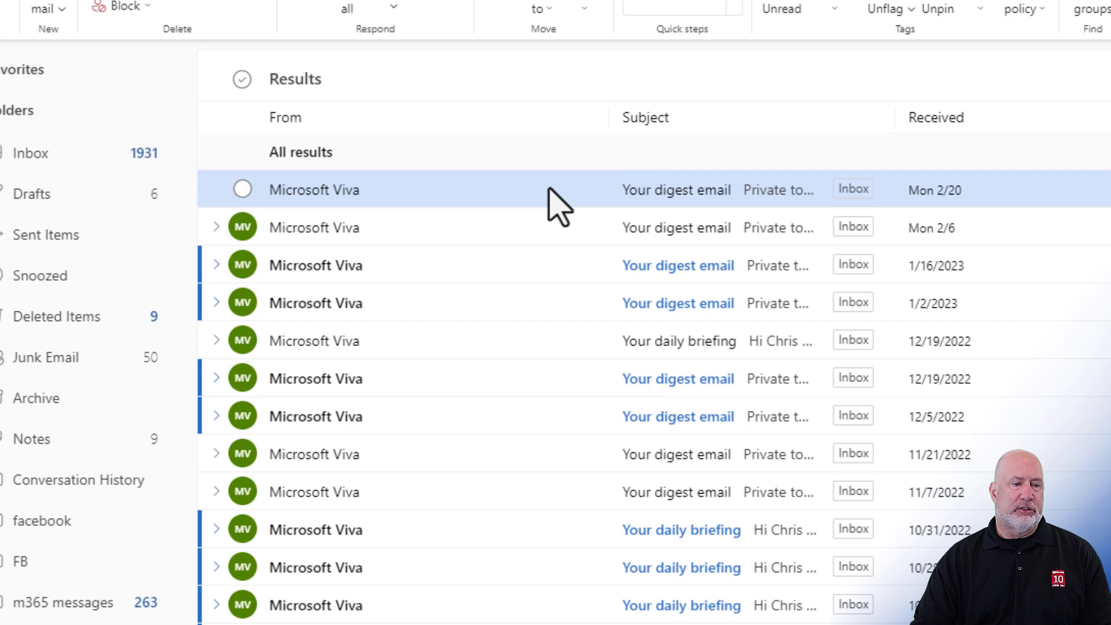
left_click(65, 163)
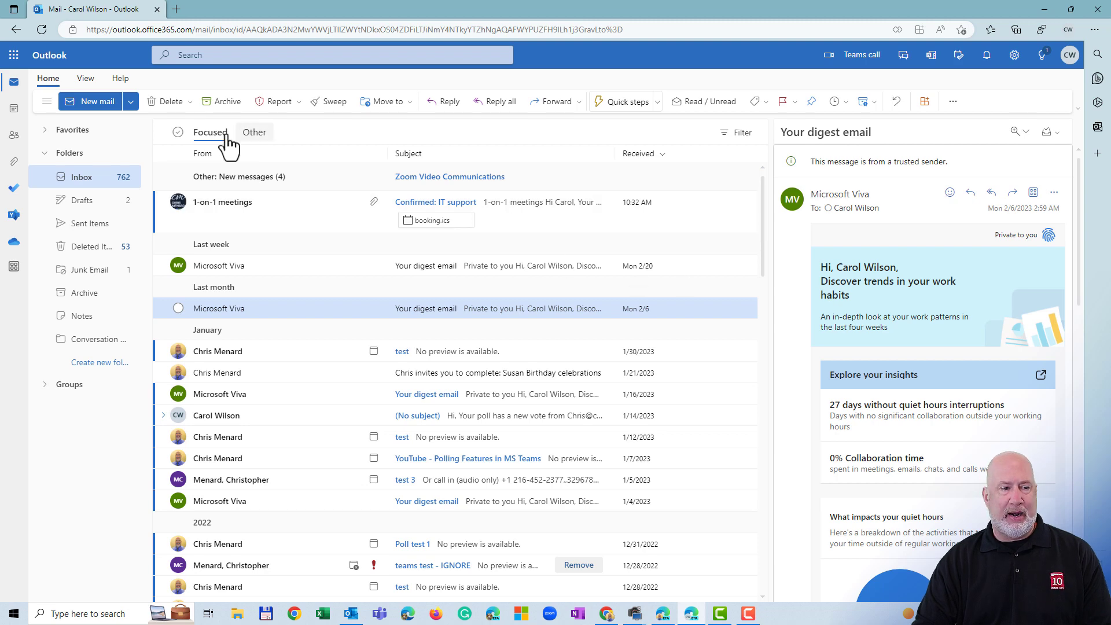
- Start a new email (N) to the suggested contact with subject test, cursor in the body
key("n")
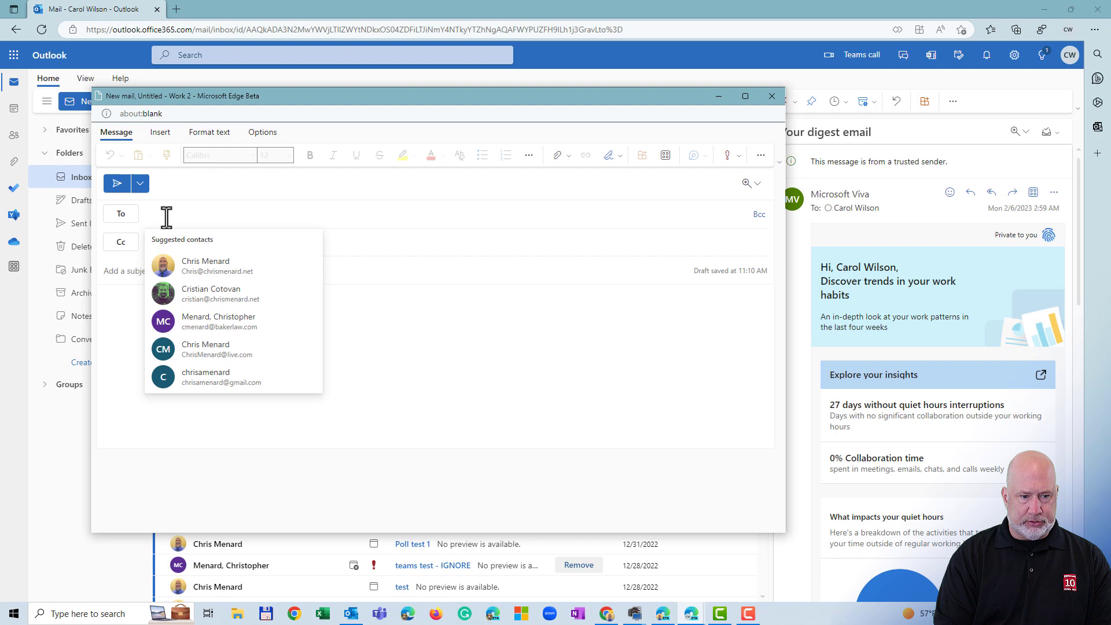
left_click(210, 294)
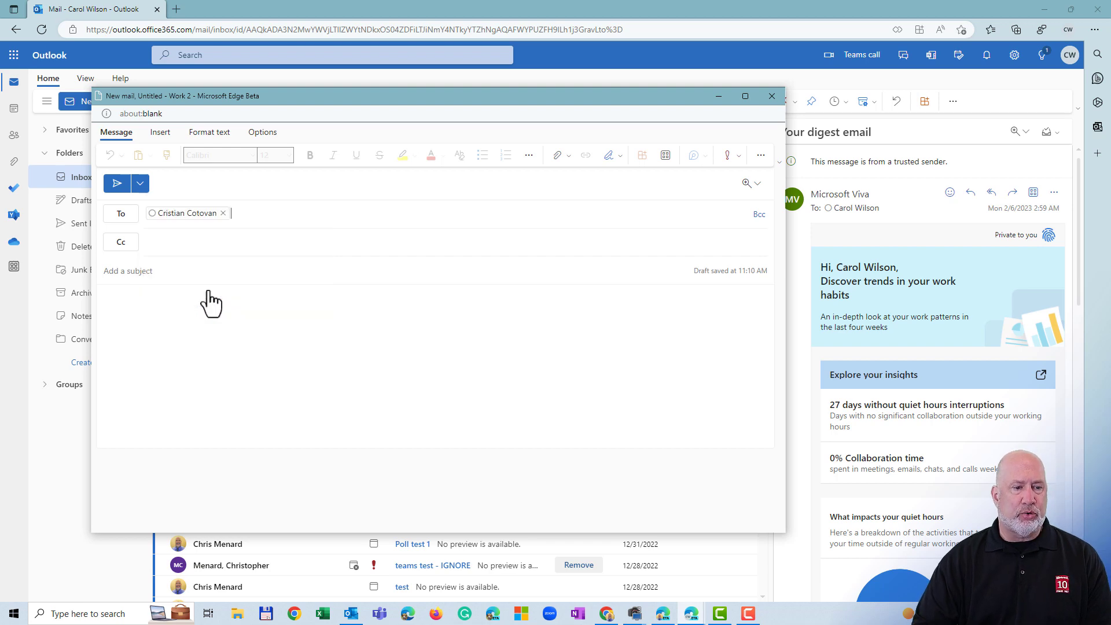
left_click(159, 267)
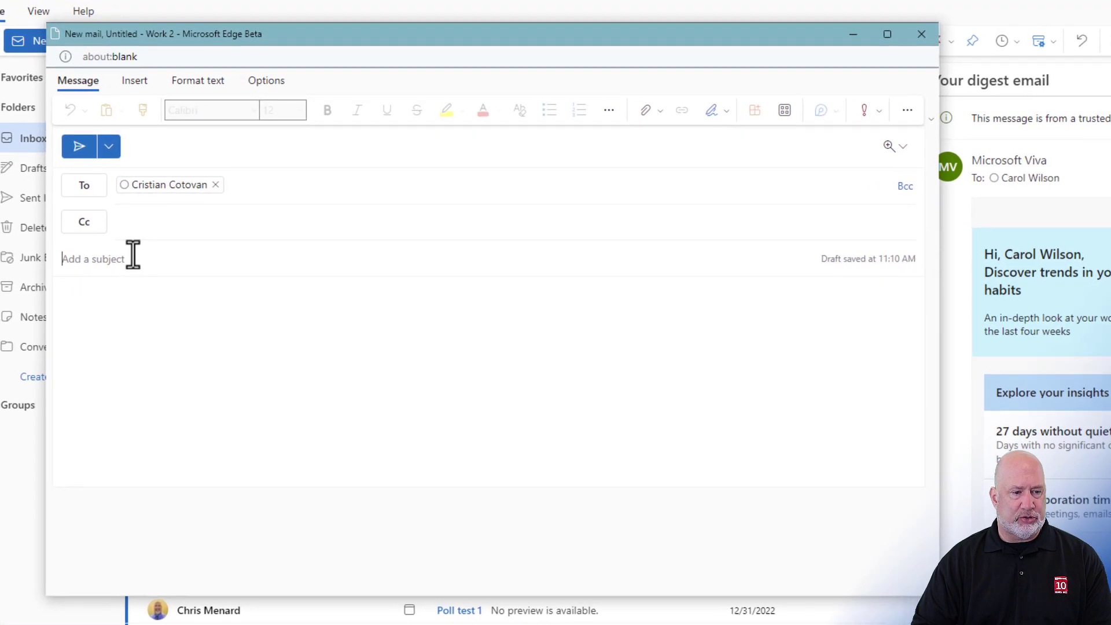
type("test")
left_click(124, 295)
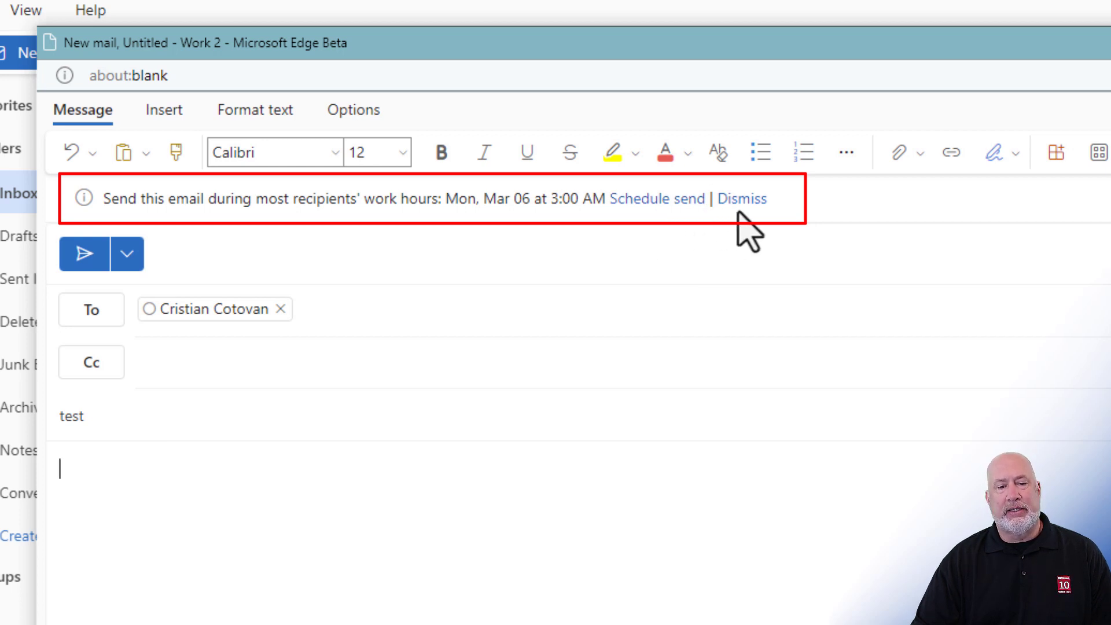
- Accept the suggested Mon, Mar 06, 3:00 AM delivery time and view its Viva Insights details
left_click(665, 200)
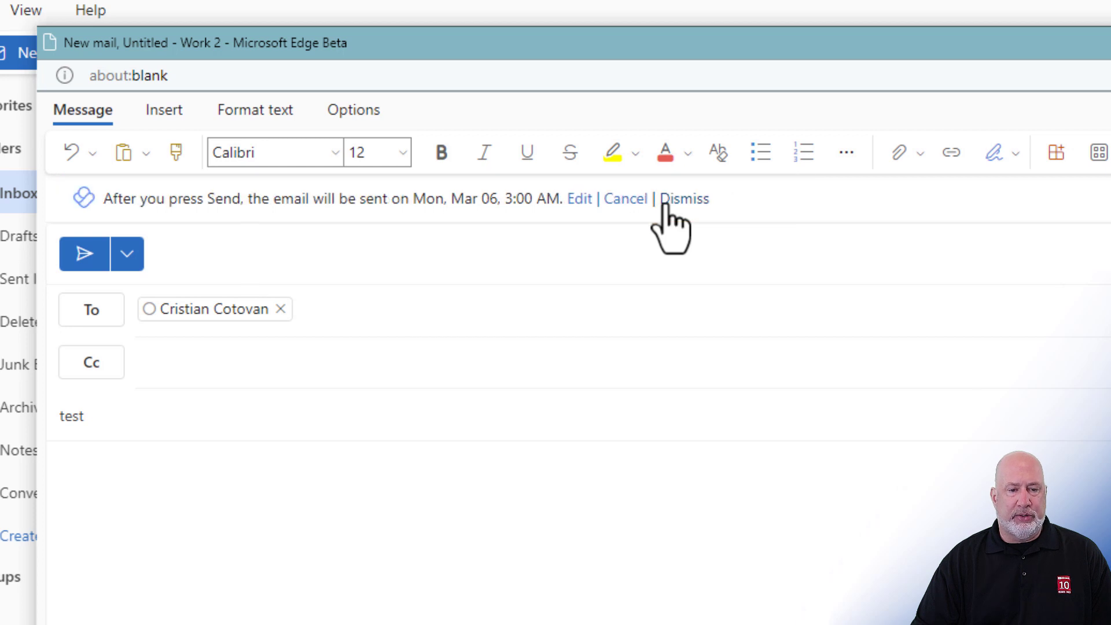
left_click(582, 202)
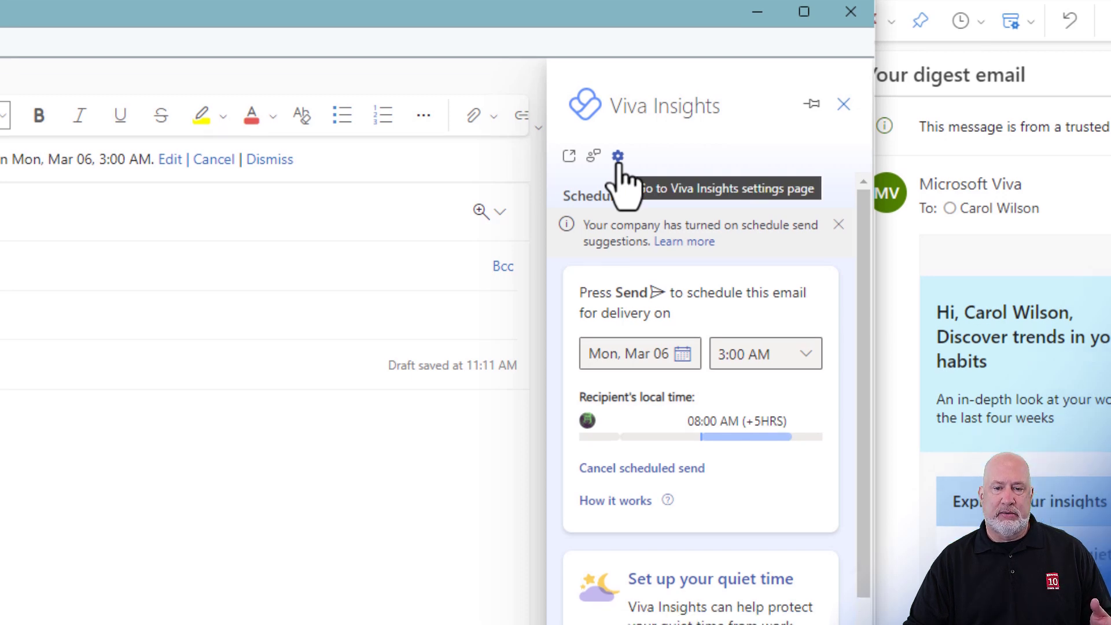
- Open Viva Insights settings and read how schedule send suggestions work
left_click(619, 173)
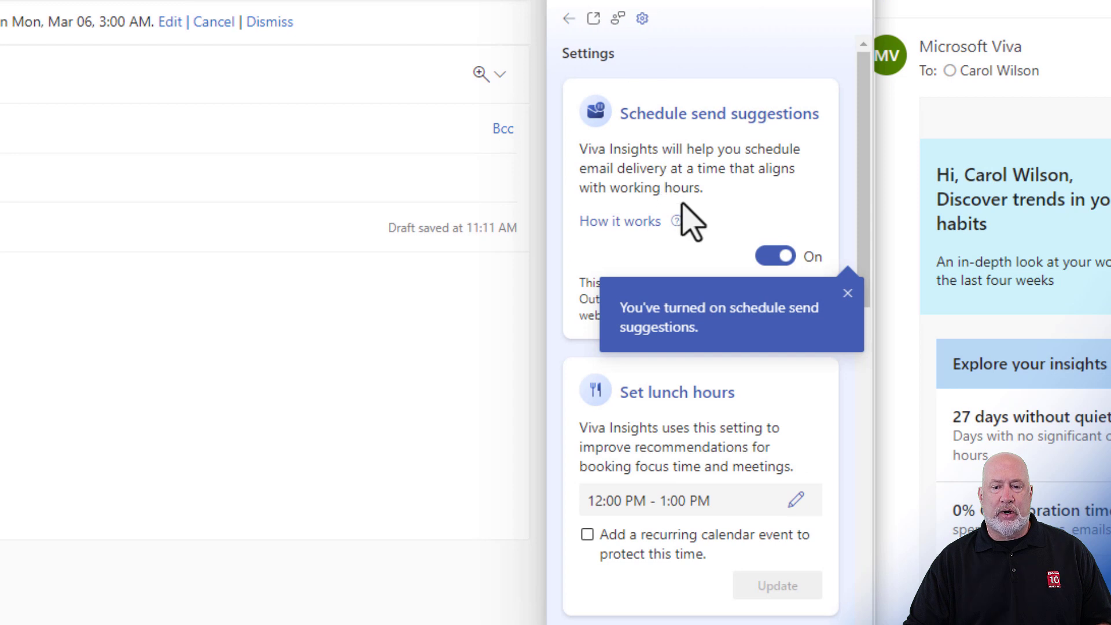
left_click(676, 220)
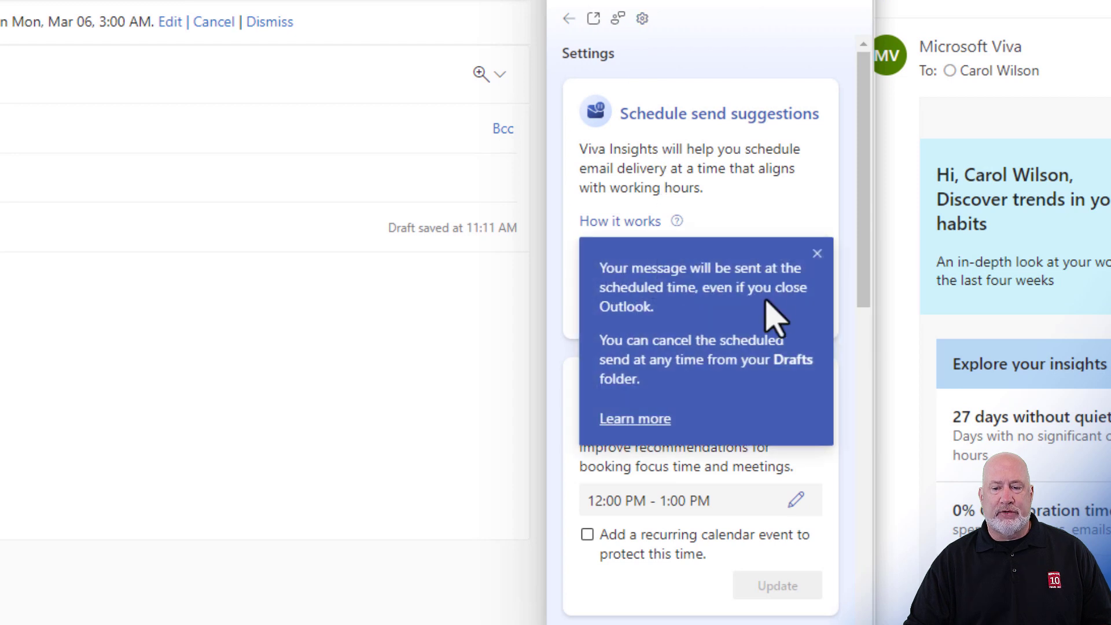
left_click(817, 253)
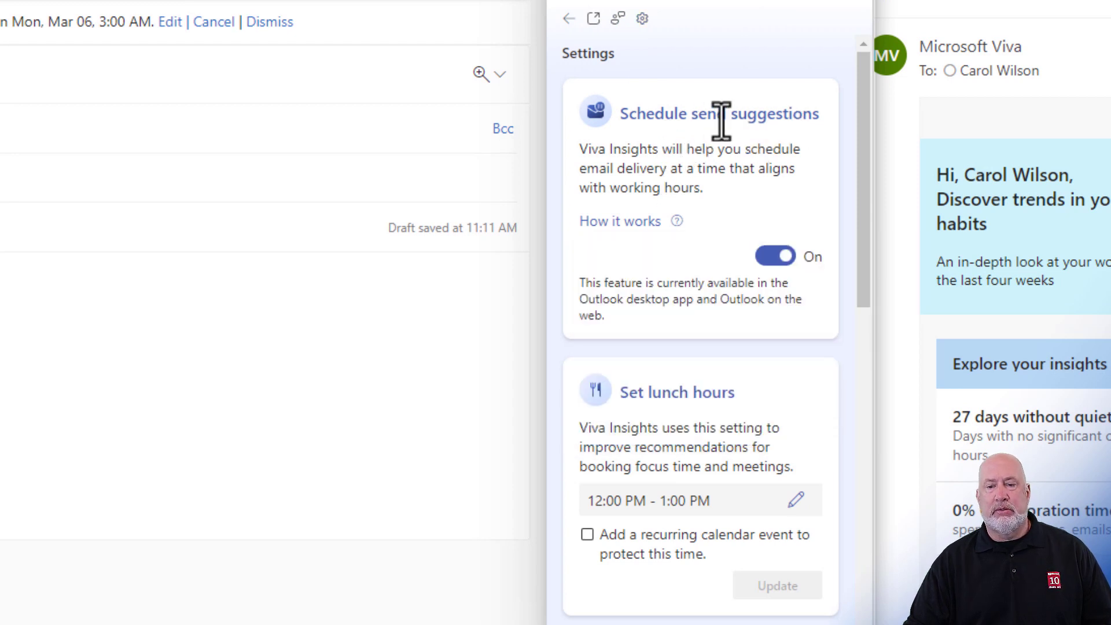
left_click(647, 224)
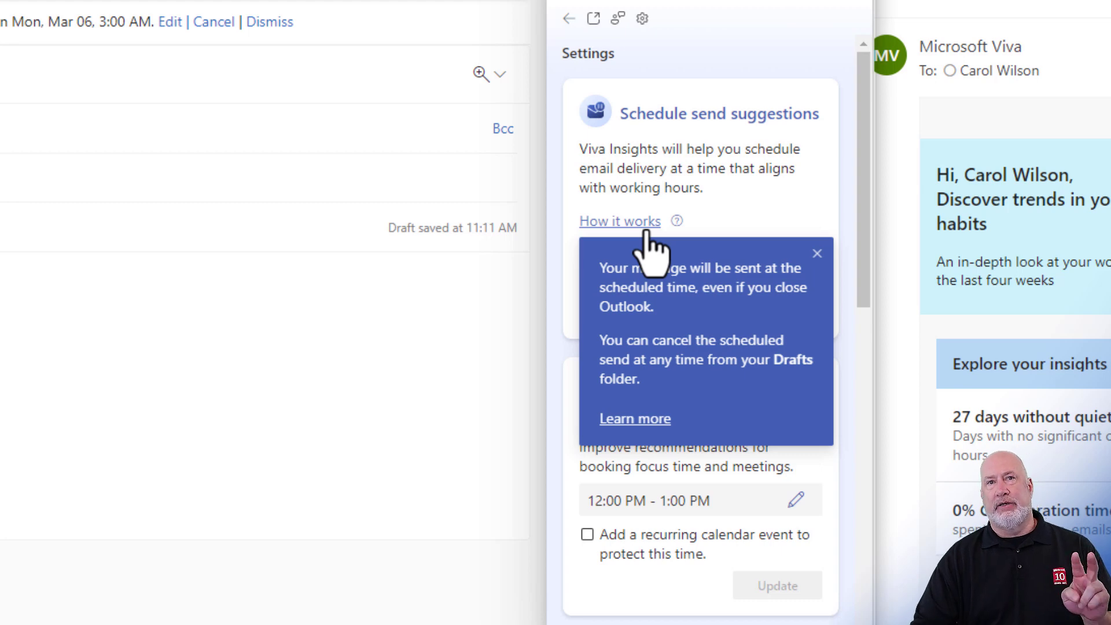
- Close the explanation and the Viva Insights settings, then close the new mail window
left_click(647, 232)
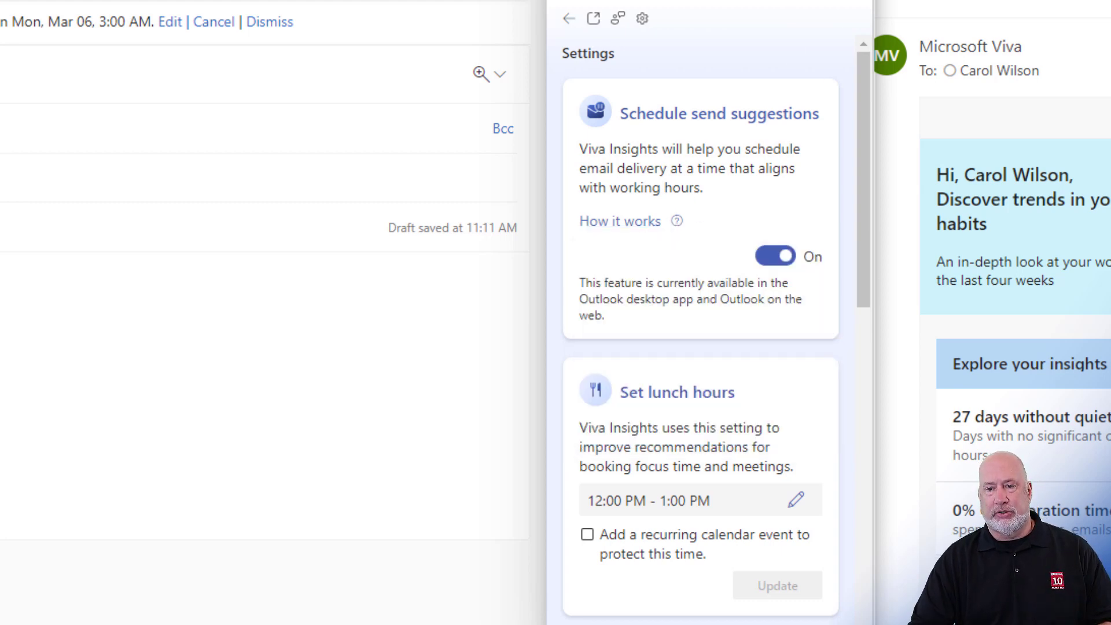
left_click(854, 7)
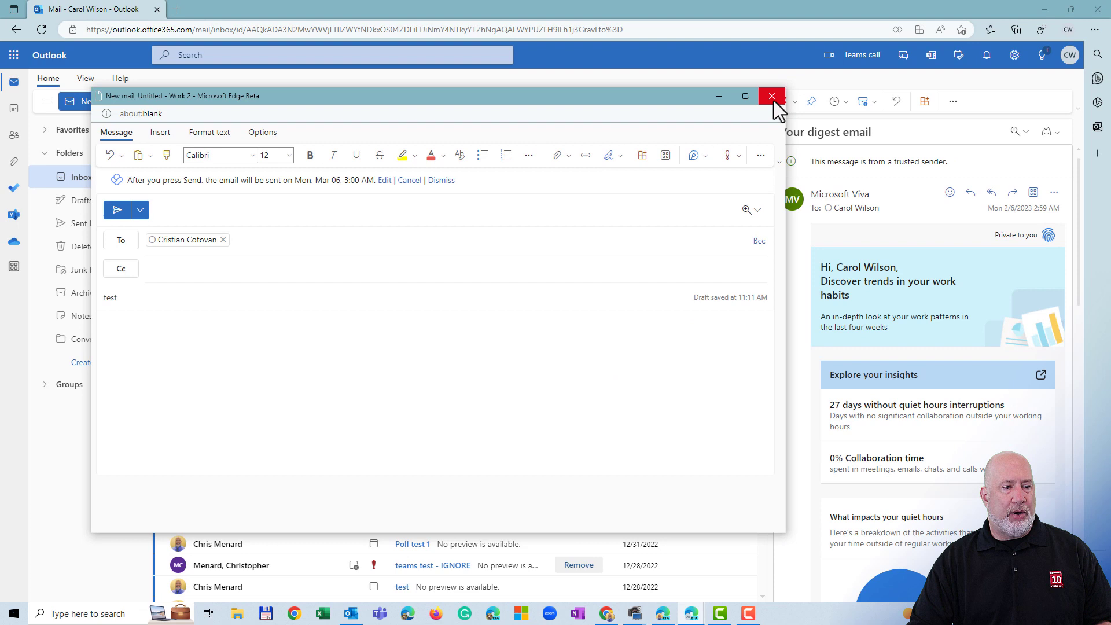
left_click(773, 97)
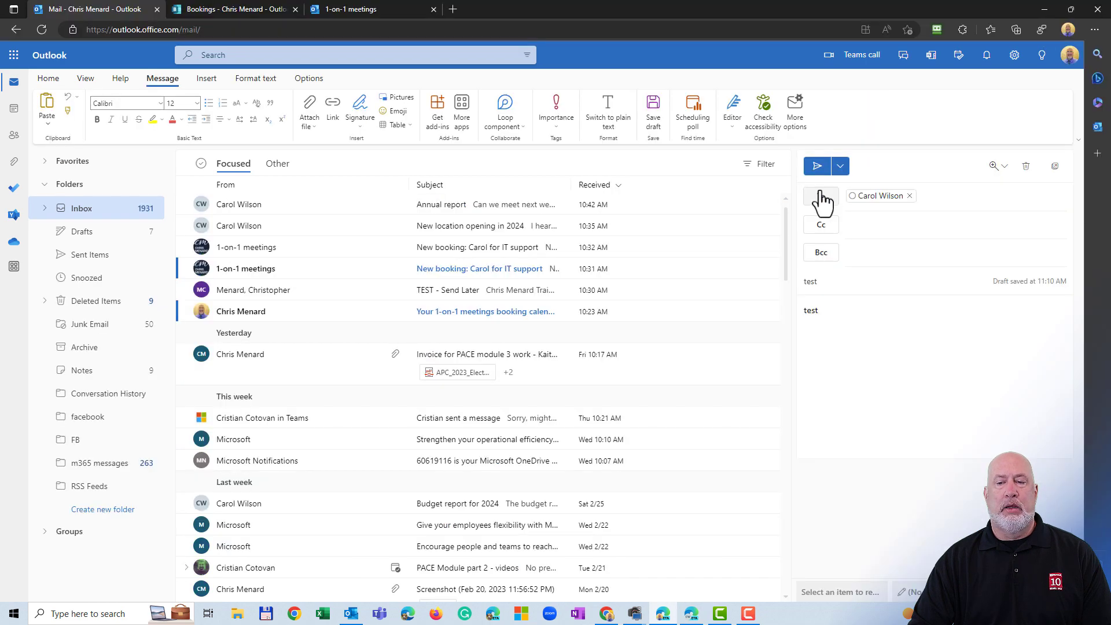
left_click(838, 167)
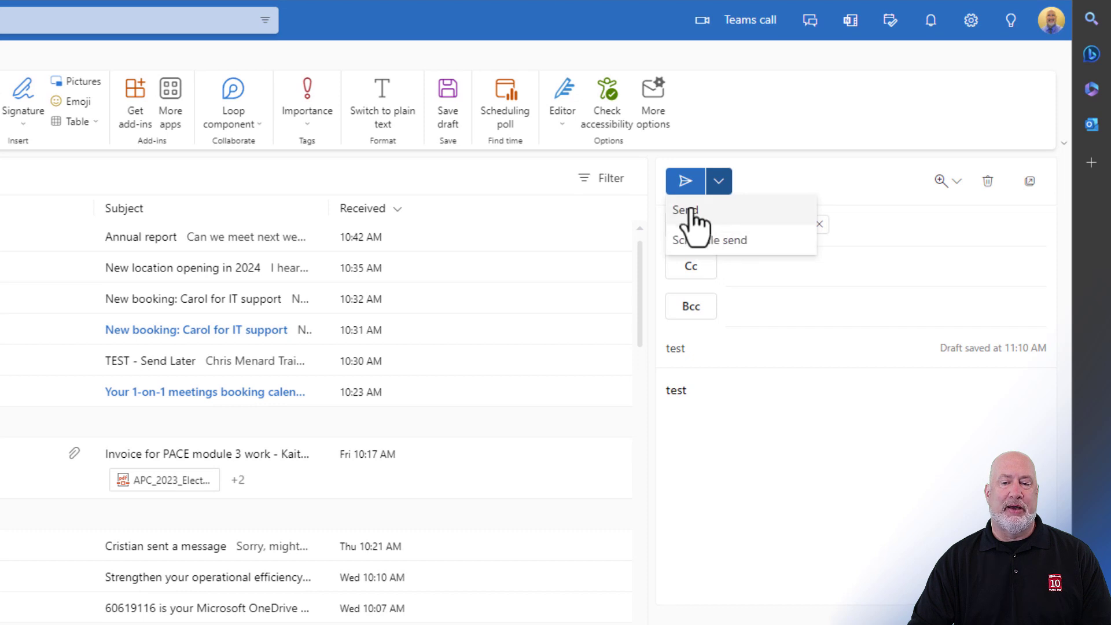
left_click(754, 186)
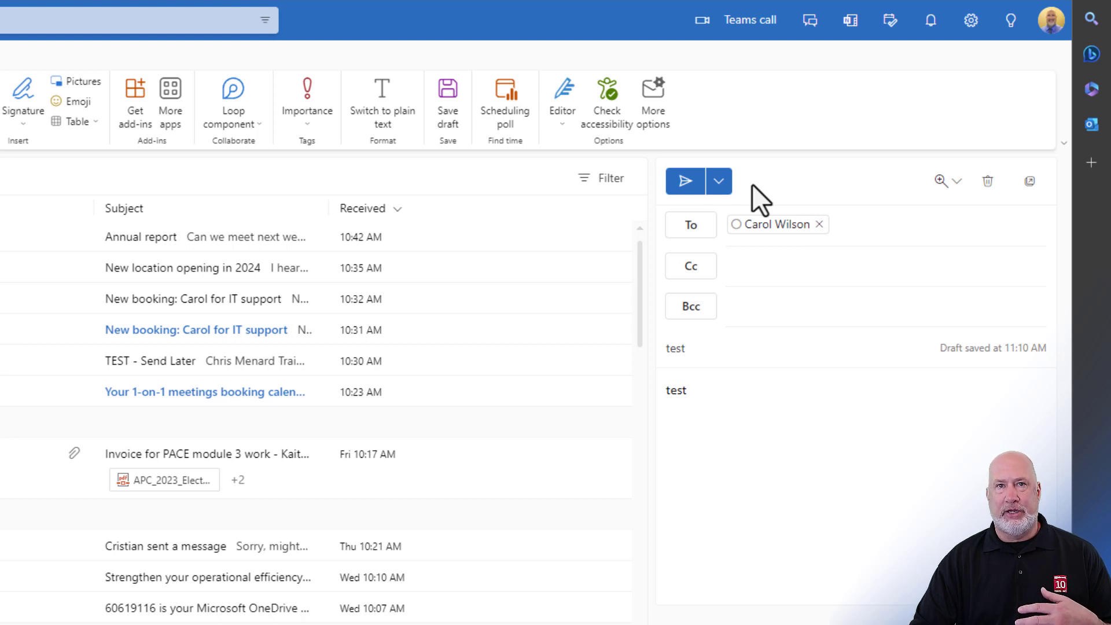
- Find the setting by searching 'undo' and save an Undo send delay of 5 seconds
left_click(972, 23)
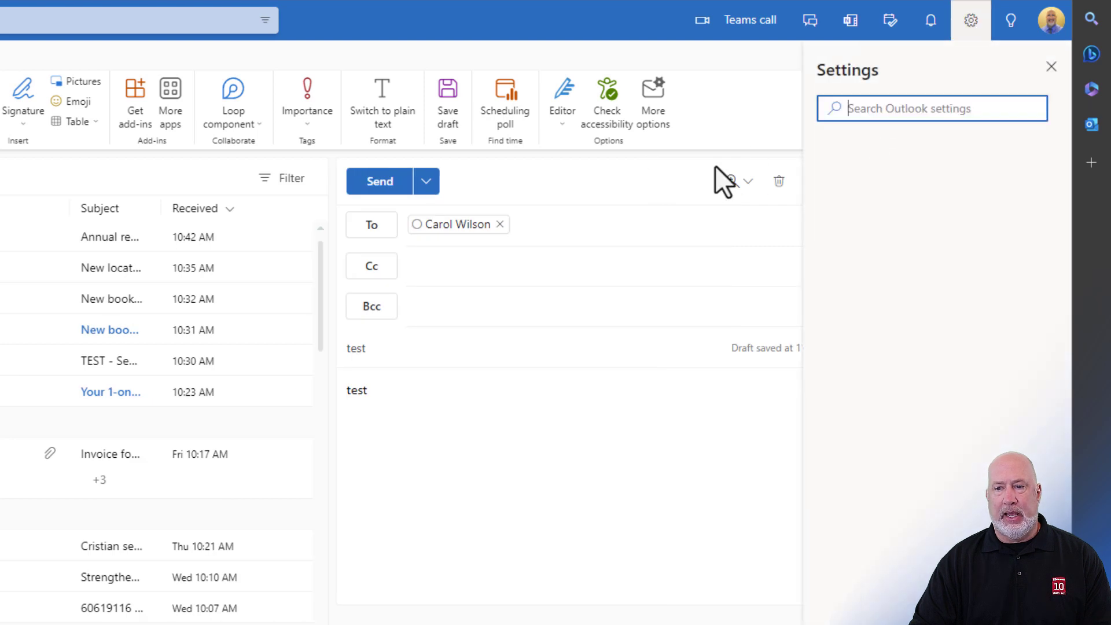
type("u")
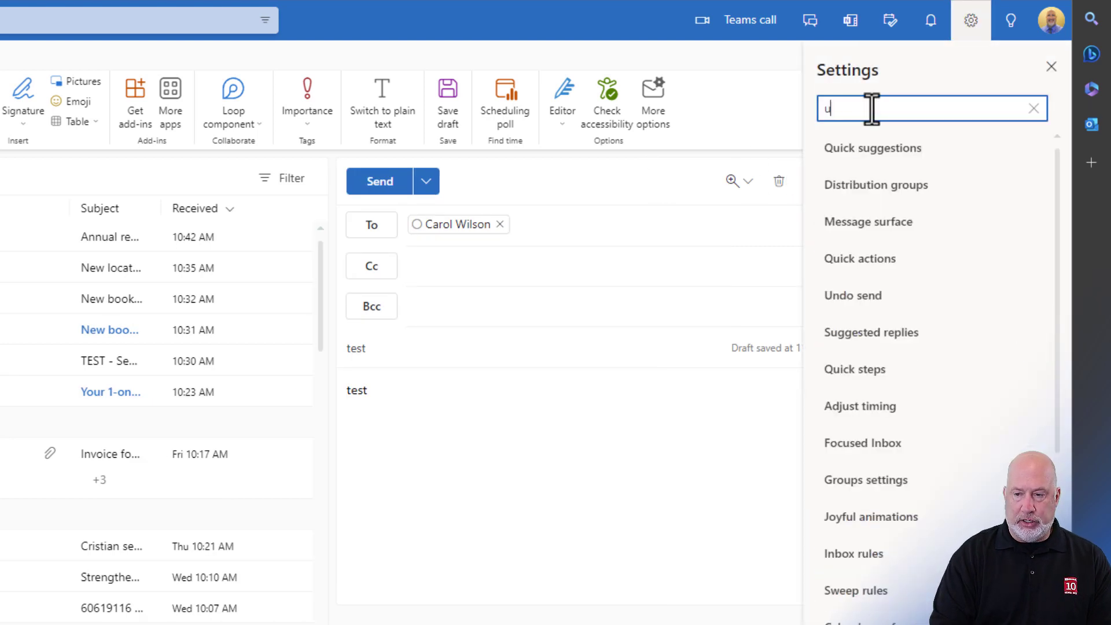
type("ndo")
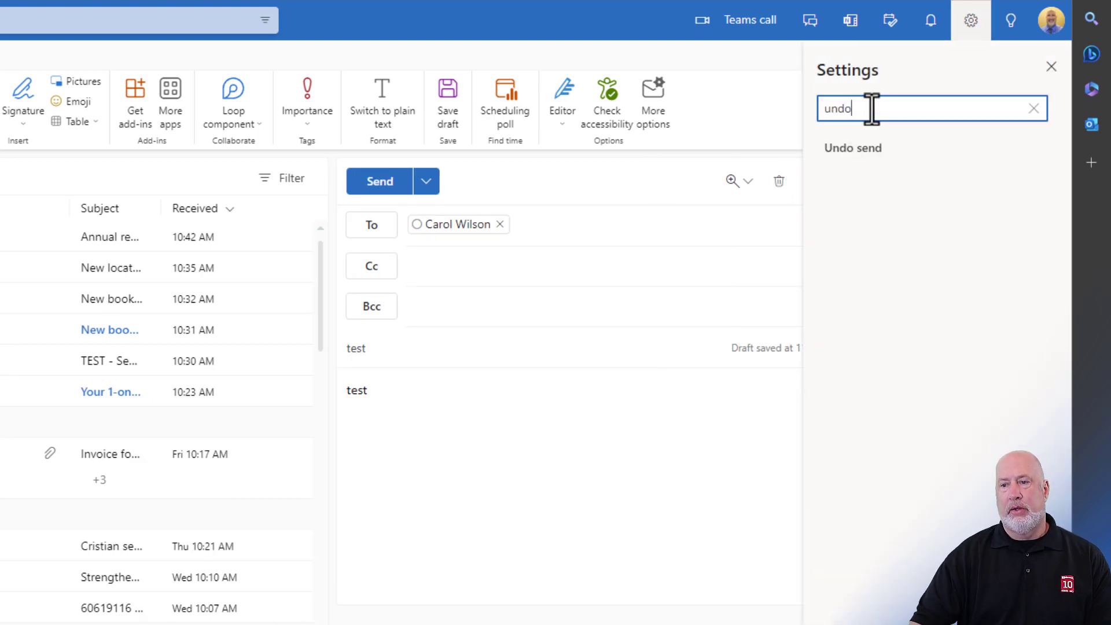
left_click(860, 144)
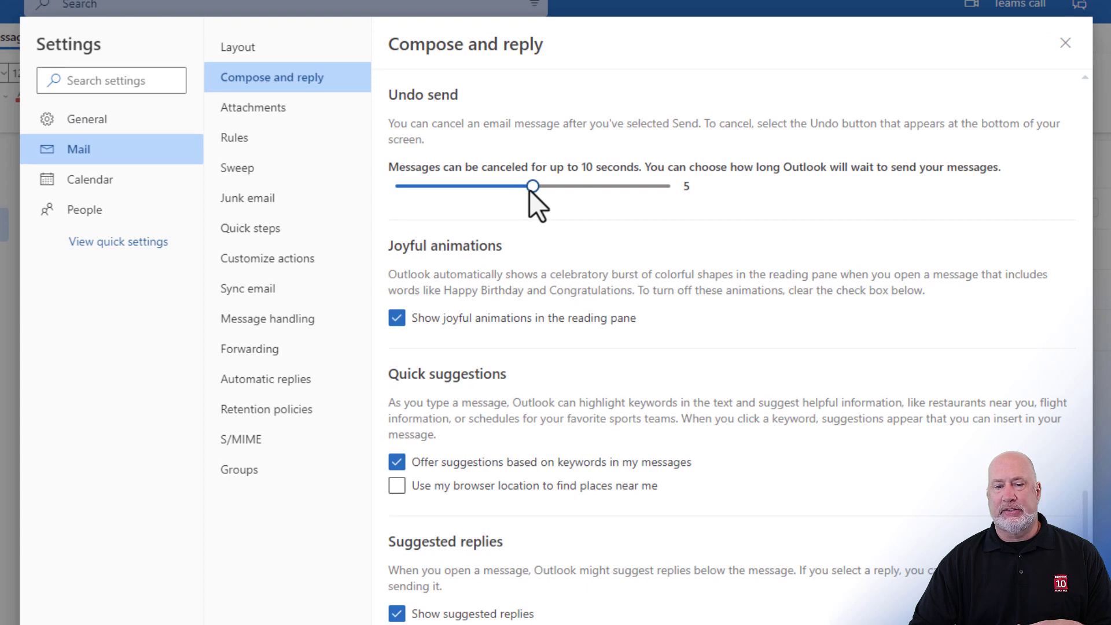
left_click_drag(529, 188, 417, 183)
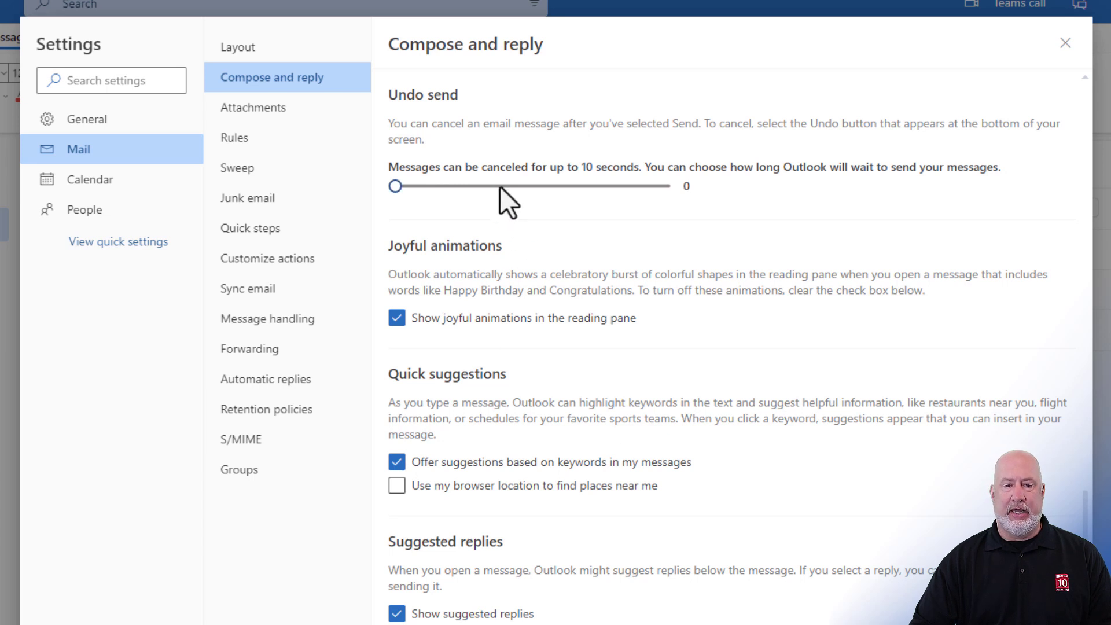
left_click(671, 188)
left_click(548, 187)
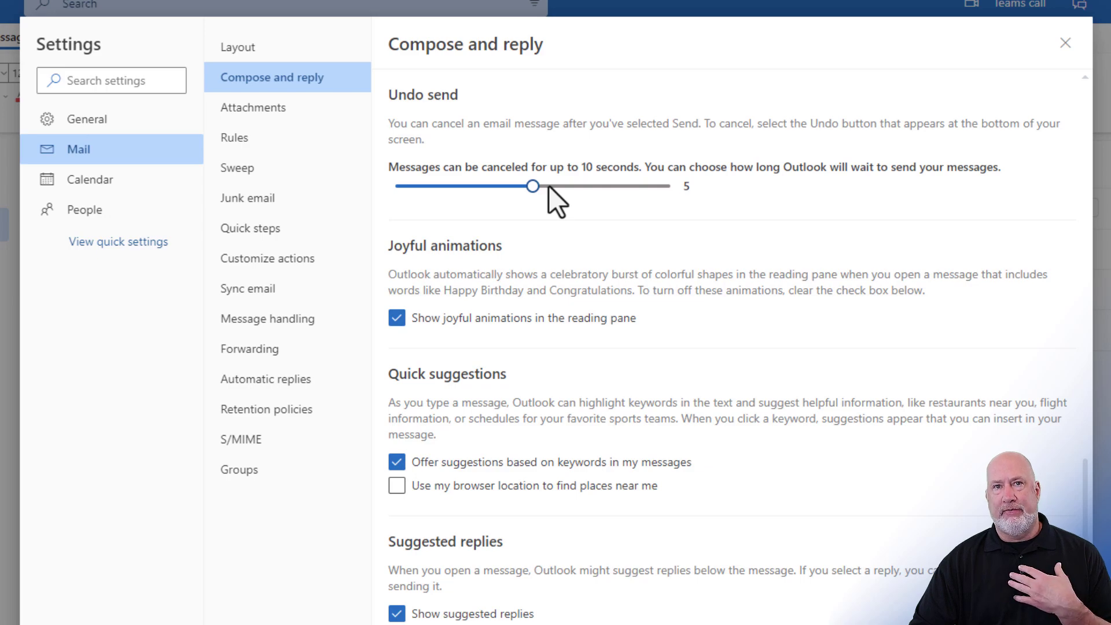
left_click(804, 562)
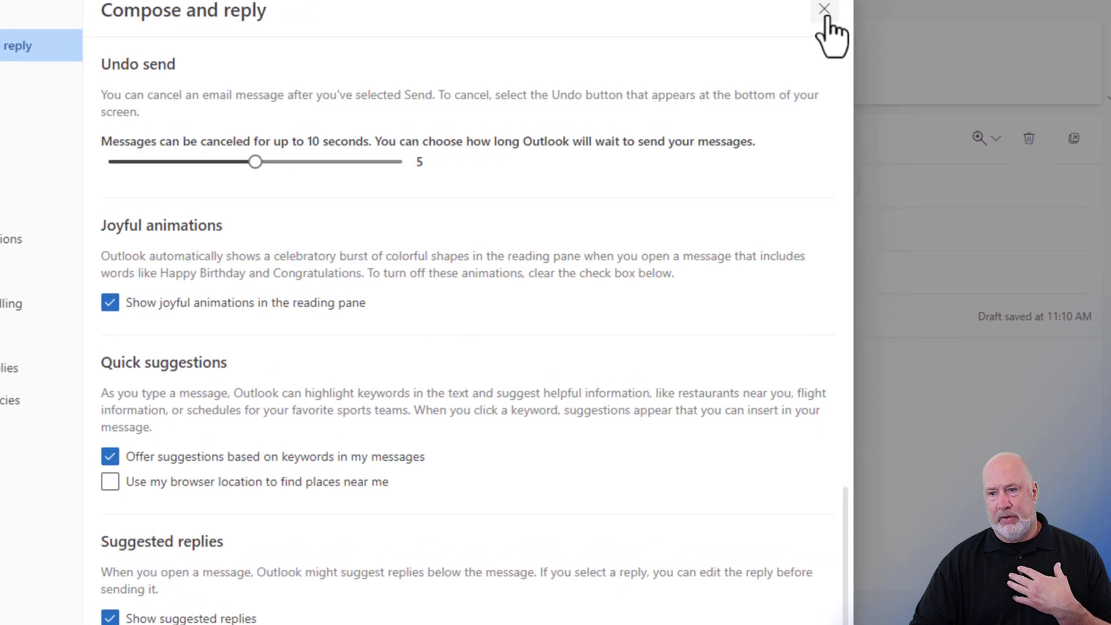
left_click(879, 47)
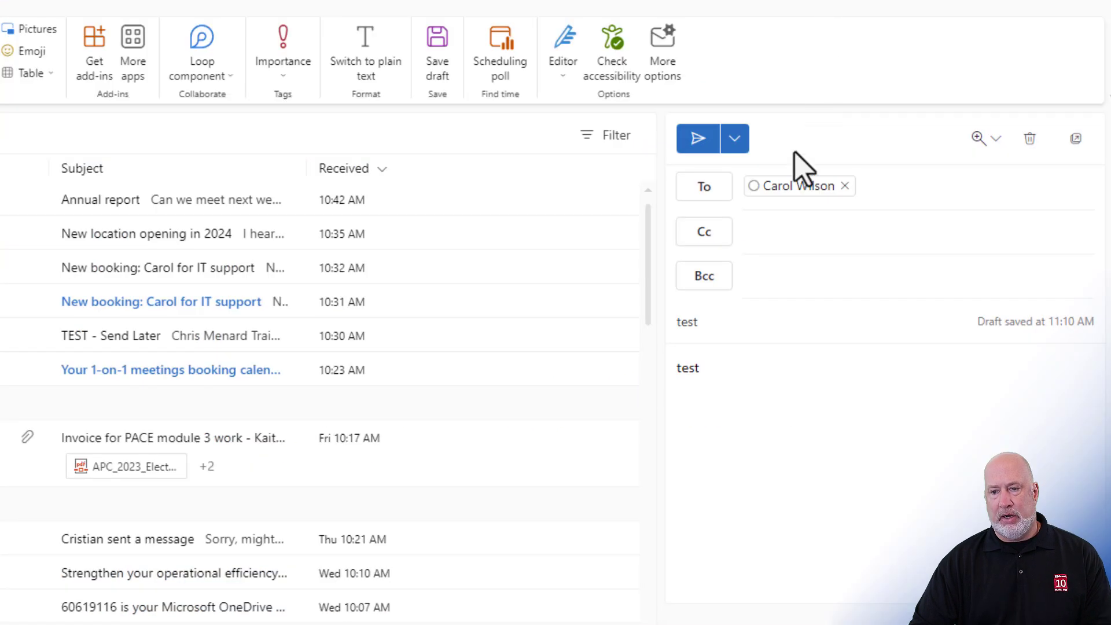
- Send the 'test' draft twice, undoing each send before it goes out
left_click(744, 328)
left_click(719, 383)
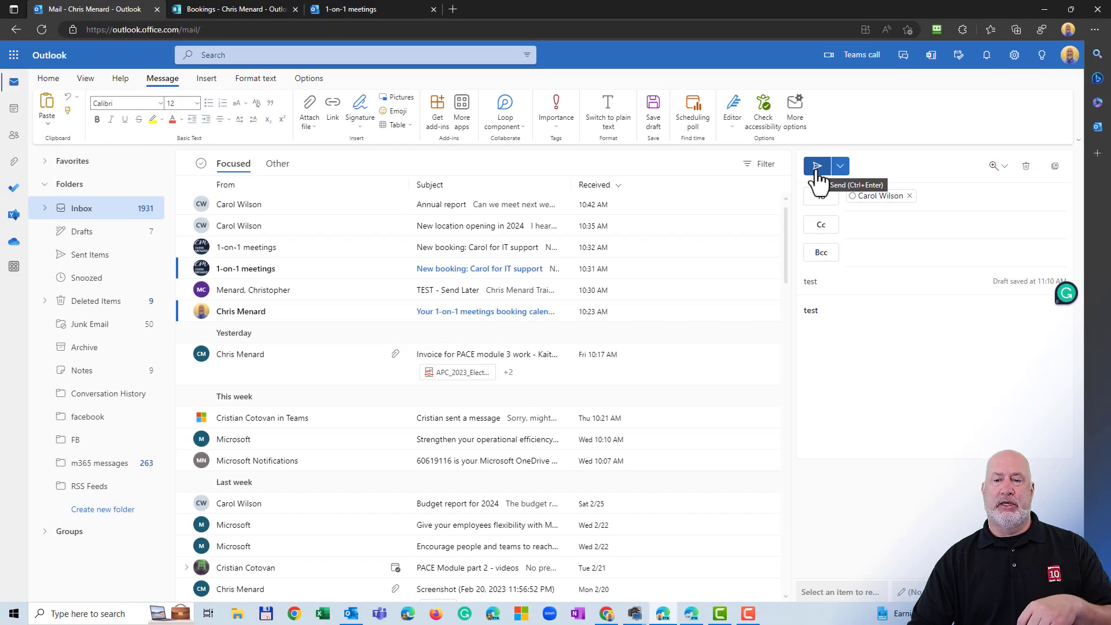
left_click(817, 168)
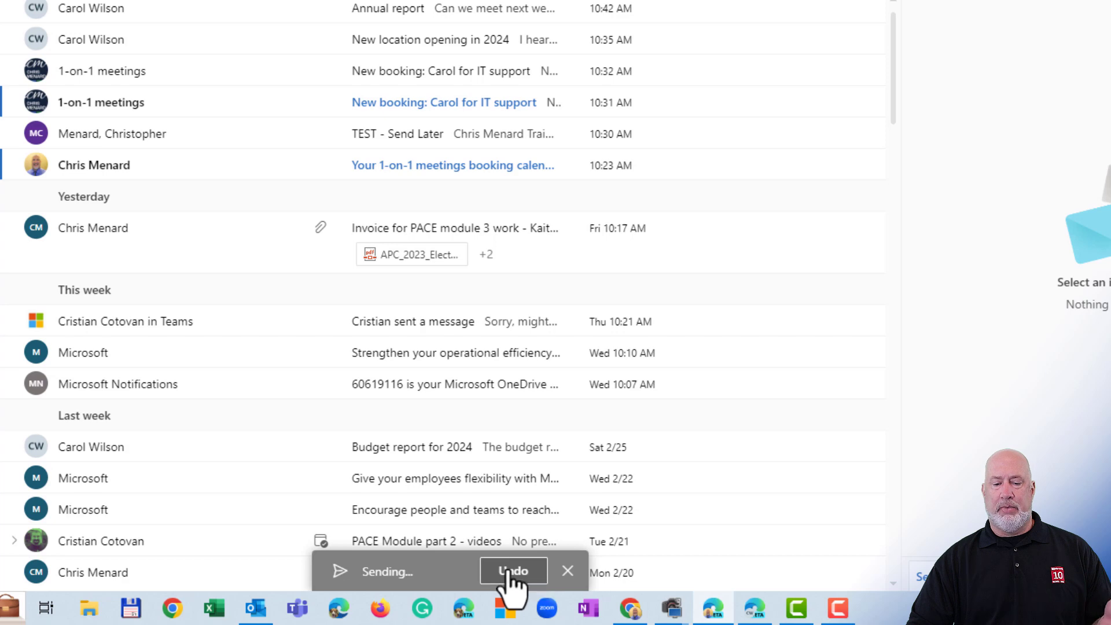
key("ctrl+z")
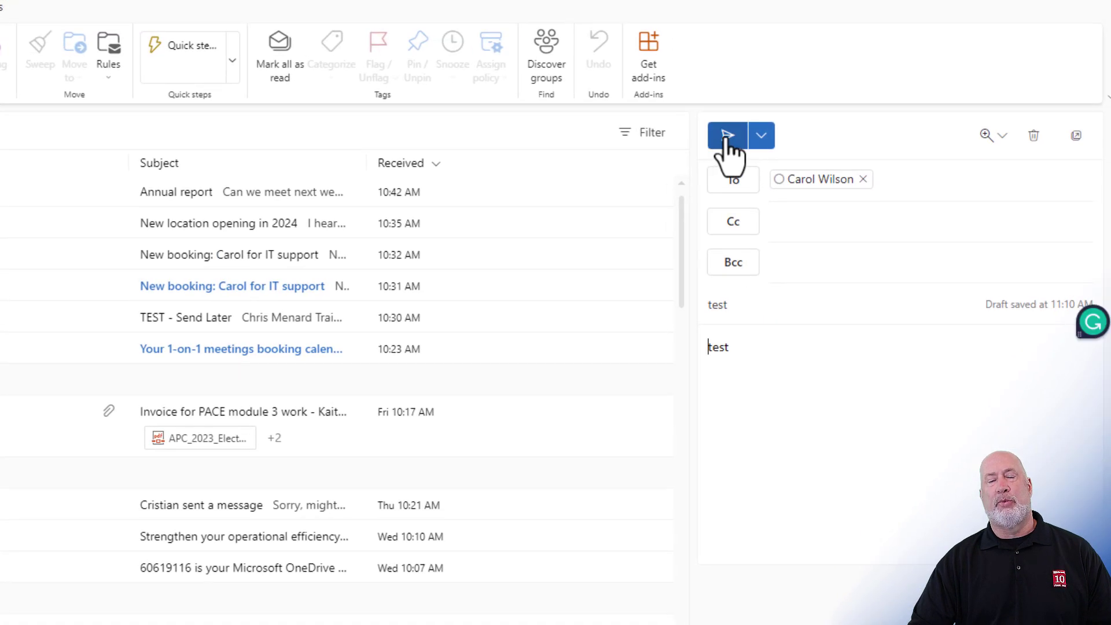
left_click(727, 139)
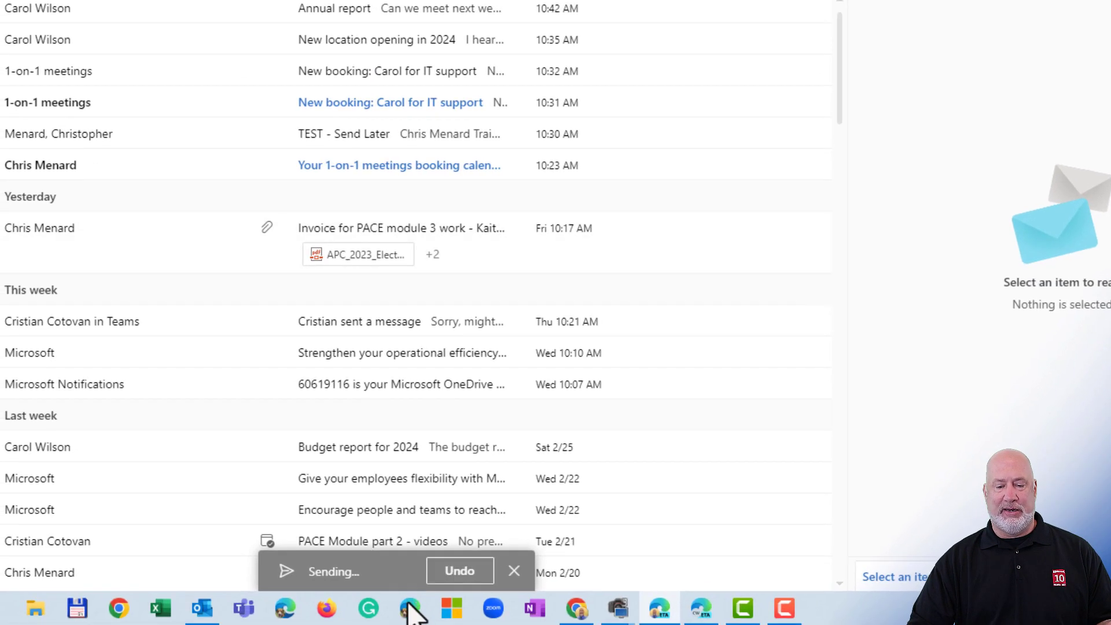
left_click(461, 573)
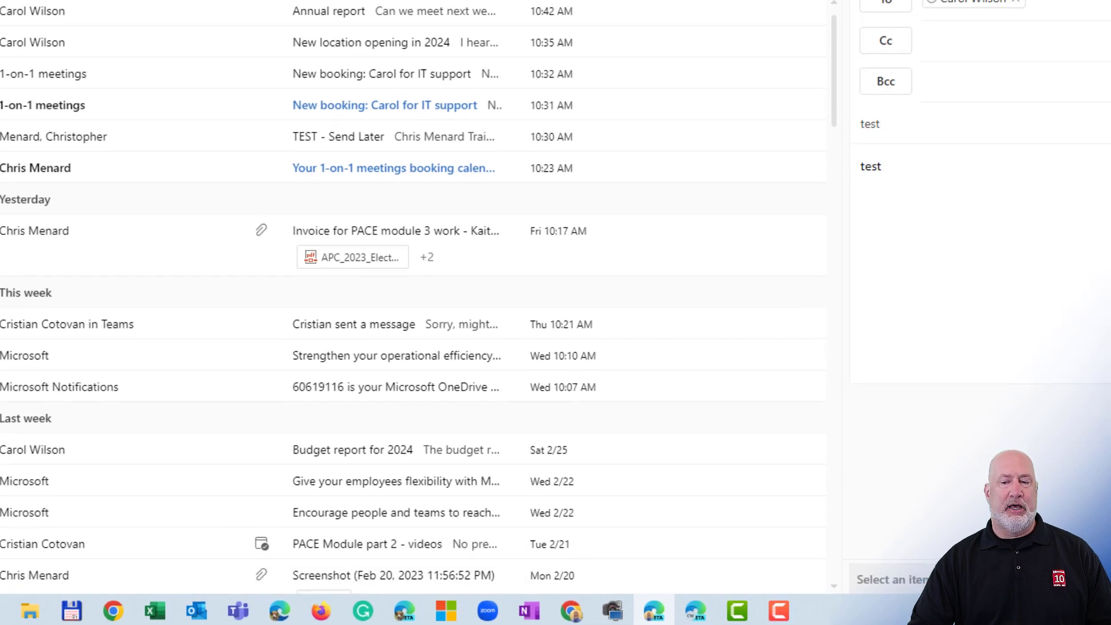
- Send the draft from the Send dropdown options and undo it again
left_click(804, 11)
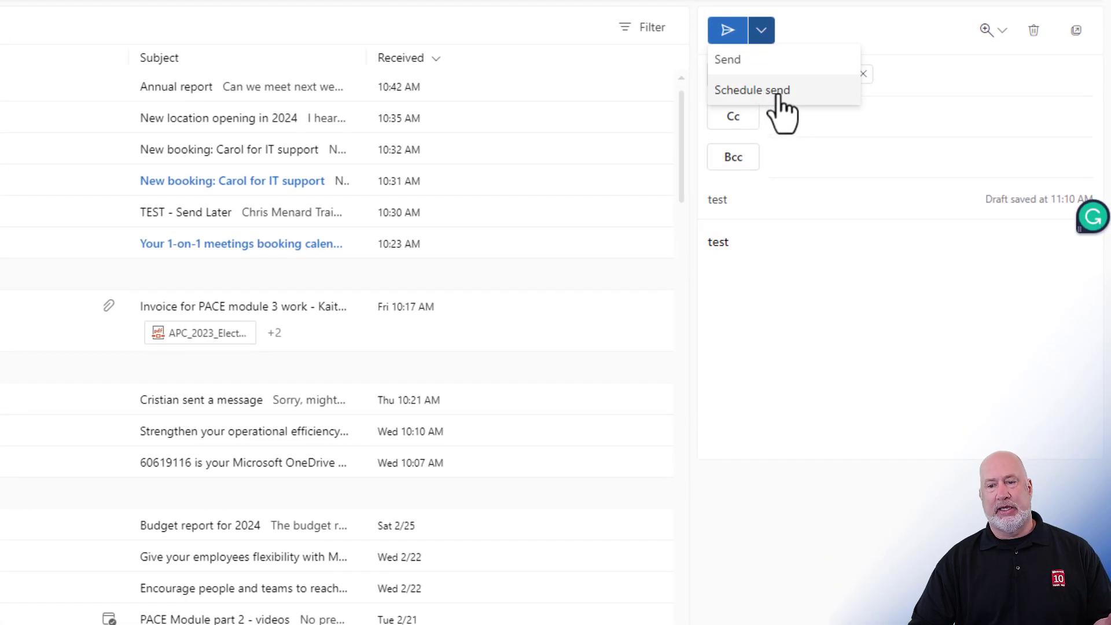
left_click(756, 64)
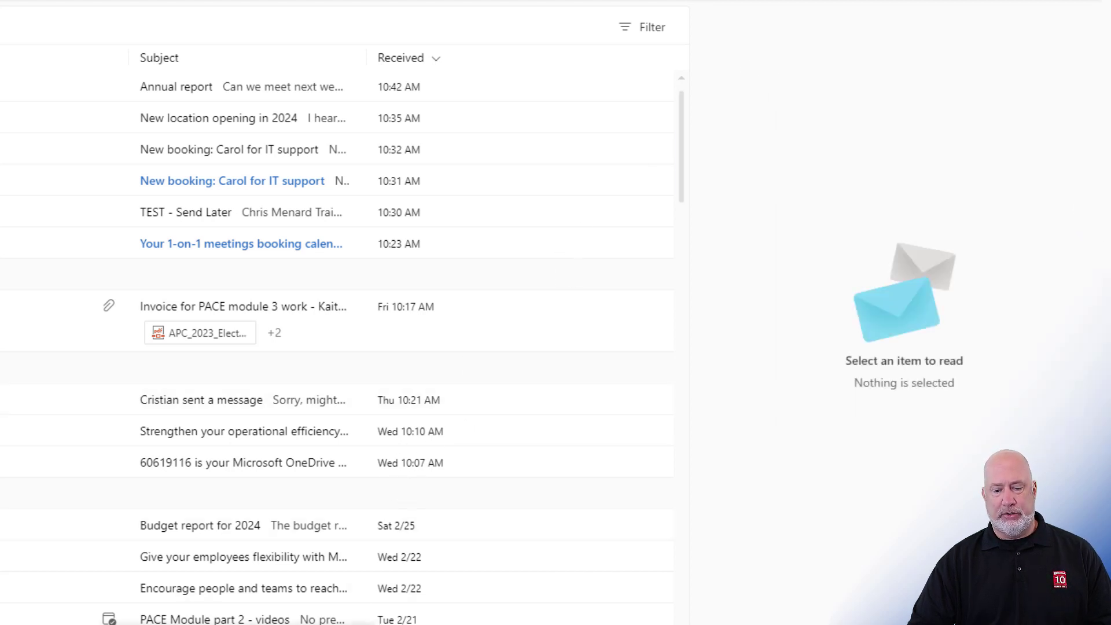
left_click(353, 622)
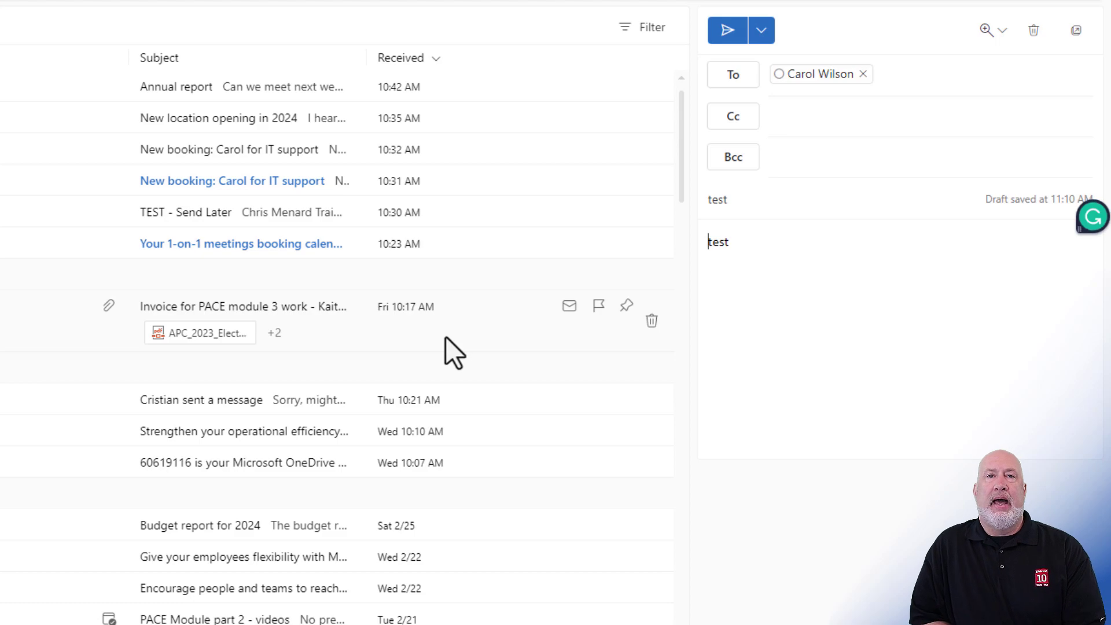